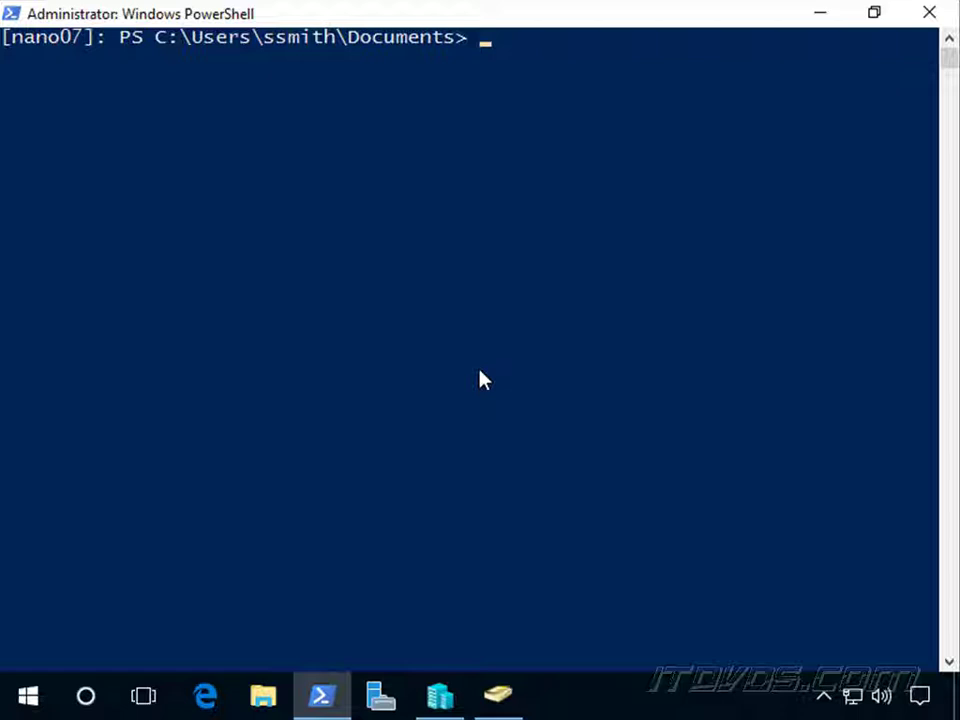
Step: Launch Registry Editor from the Run prompt and approve its elevation request
{"action": "right_click", "coordinate": [30, 700]}
{"action": "left_click", "coordinate": [95, 585]}
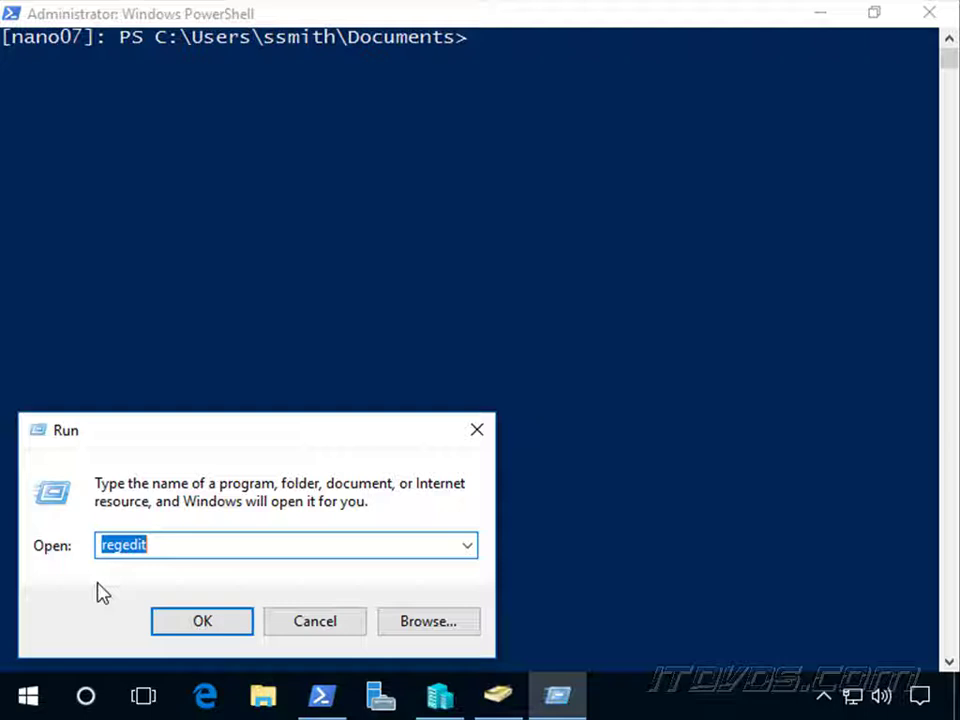
{"action": "key", "text": "Return"}
{"action": "left_click", "coordinate": [423, 503]}
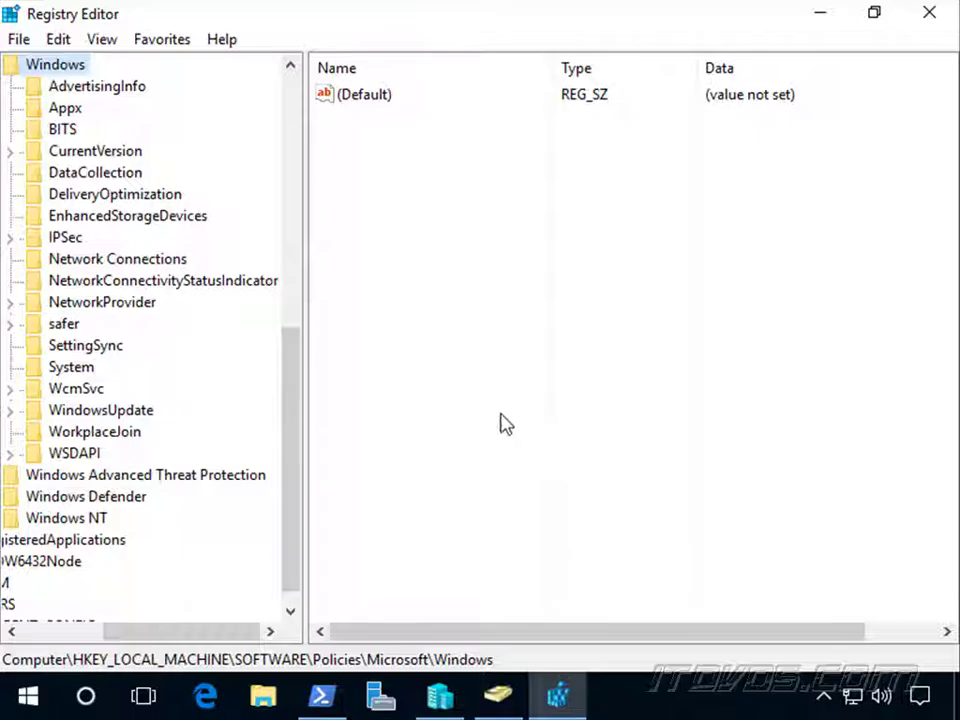
{"action": "left_click_drag", "start_coordinate": [289, 400], "coordinate": [290, 225]}
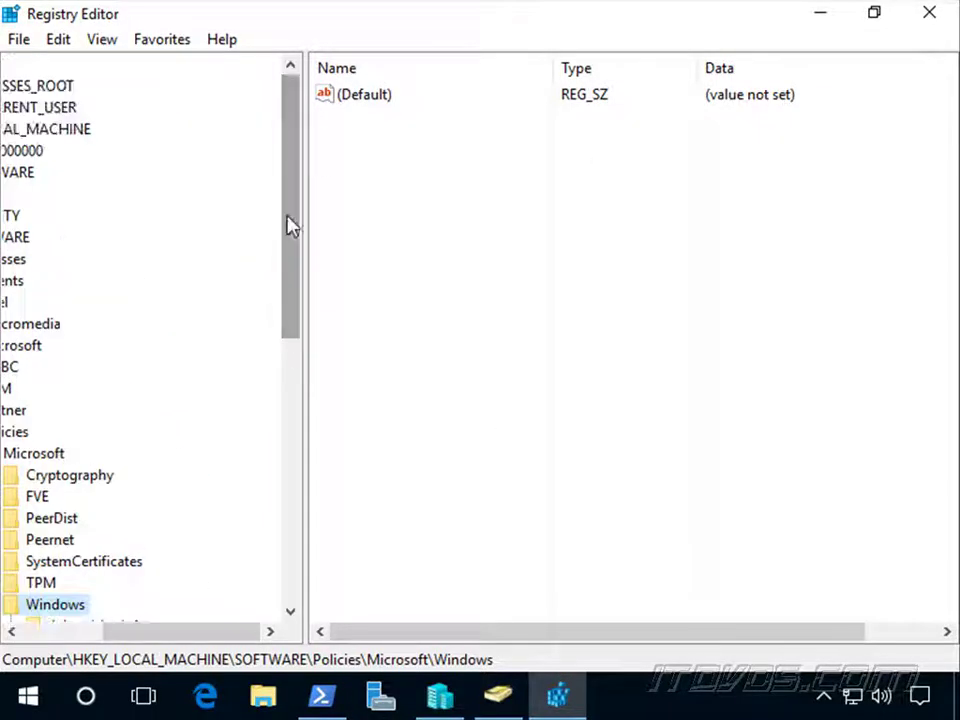
{"action": "left_click_drag", "start_coordinate": [220, 631], "coordinate": [86, 628]}
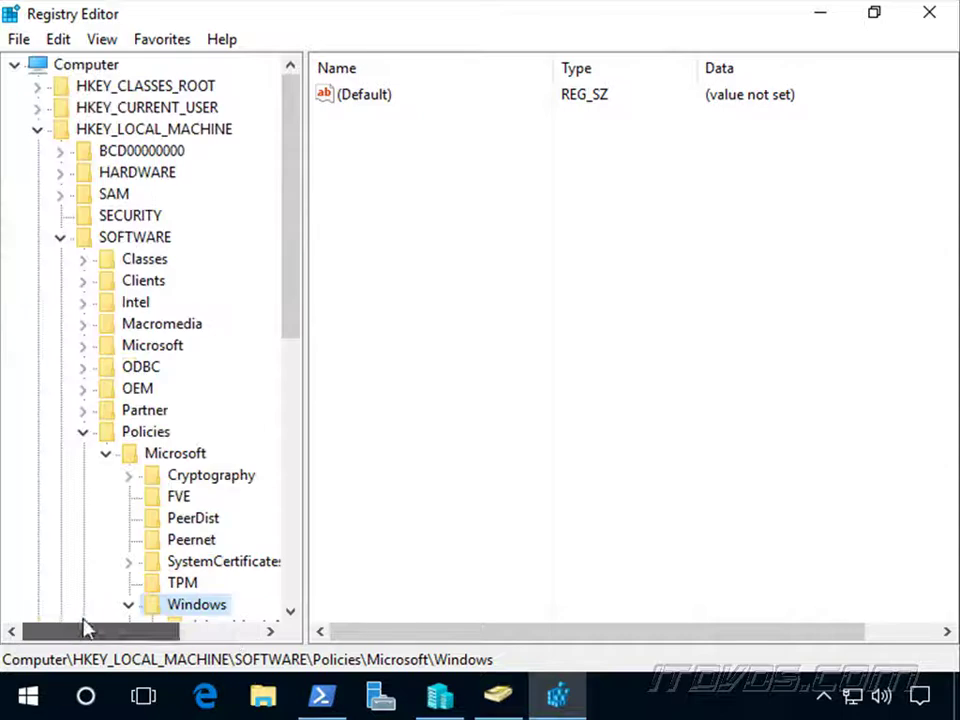
Step: Connect to the network registry of computer nano07
{"action": "left_click", "coordinate": [19, 42]}
{"action": "left_click", "coordinate": [176, 189]}
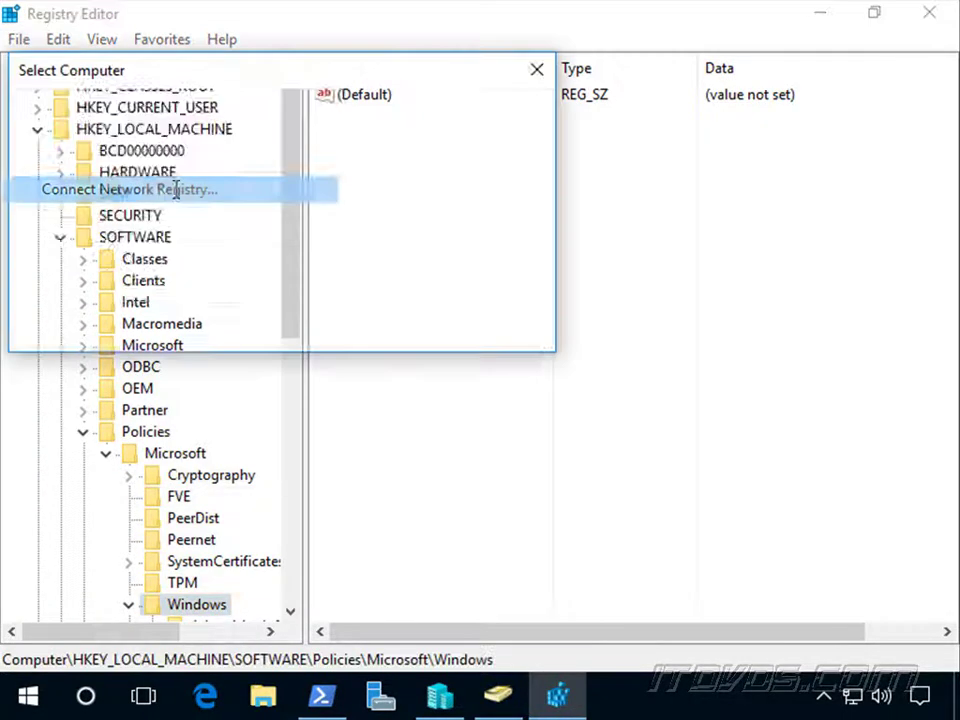
{"action": "type", "text": "nan"}
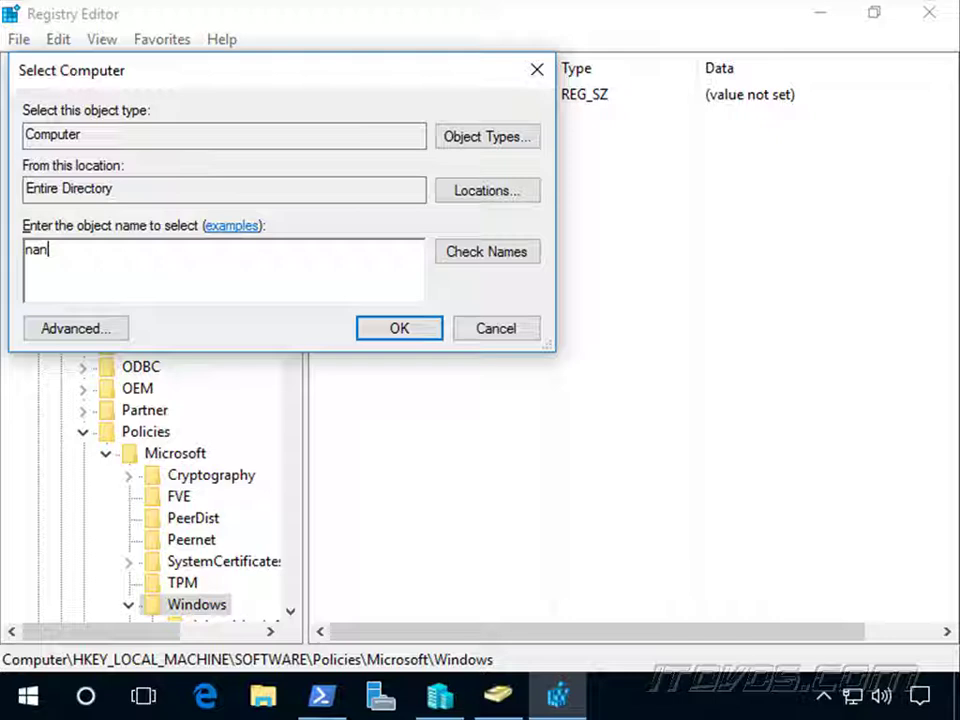
{"action": "type", "text": "o07"}
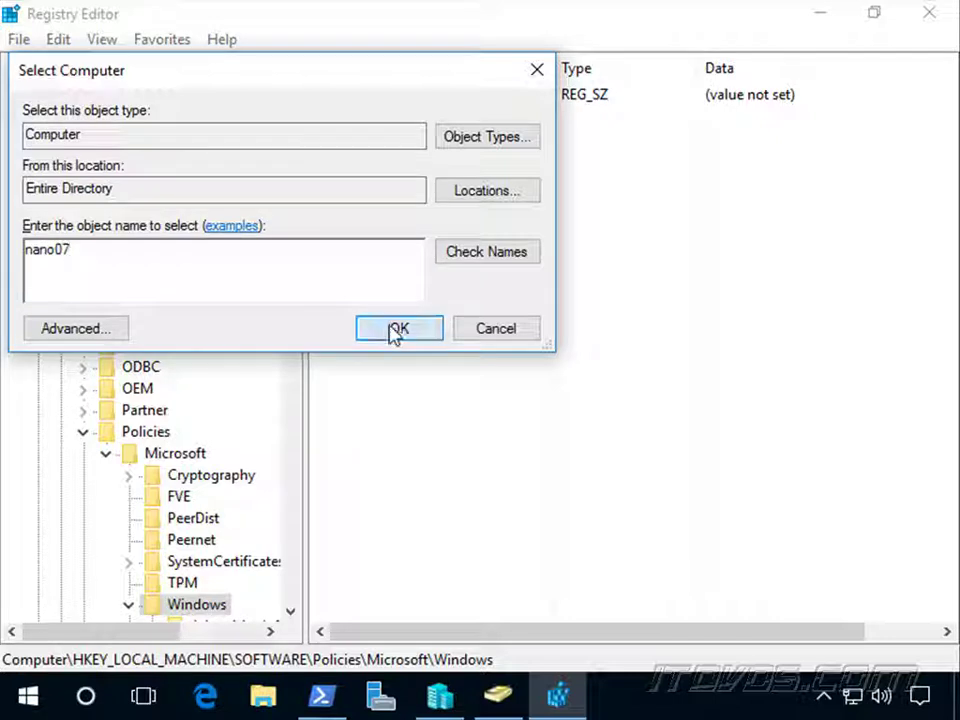
{"action": "left_click", "coordinate": [394, 330]}
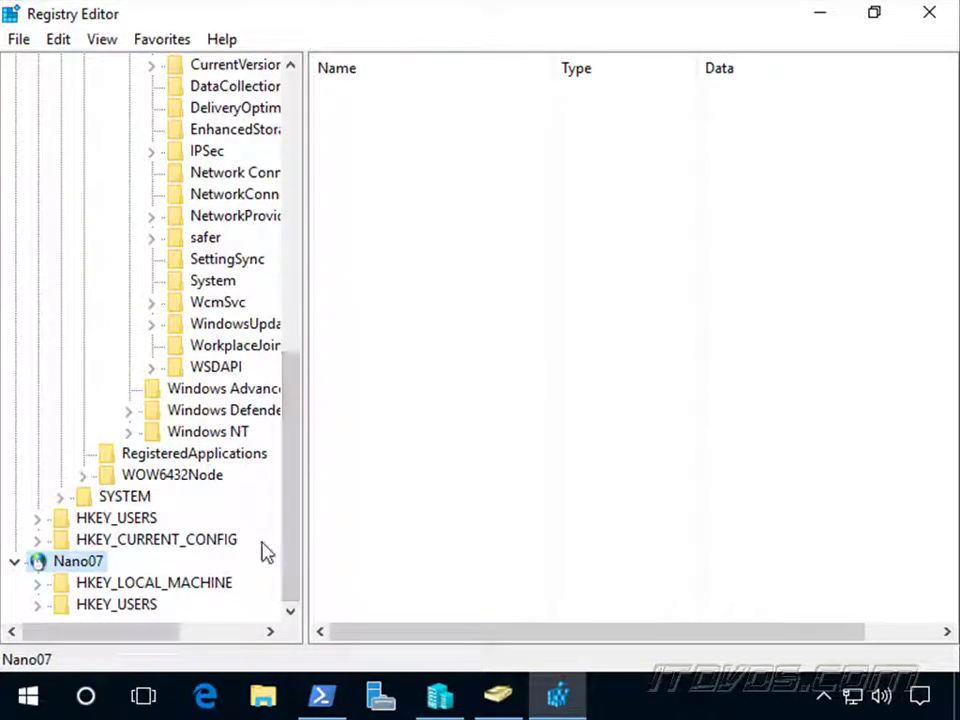
Step: Collapse local HKLM and expand Nano07's HKLM\SOFTWARE\Policies\Microsoft\Windows key
{"action": "scroll", "coordinate": [200, 250], "scroll_direction": "up", "scroll_amount": 7}
{"action": "scroll", "coordinate": [200, 243], "scroll_direction": "up", "scroll_amount": 3}
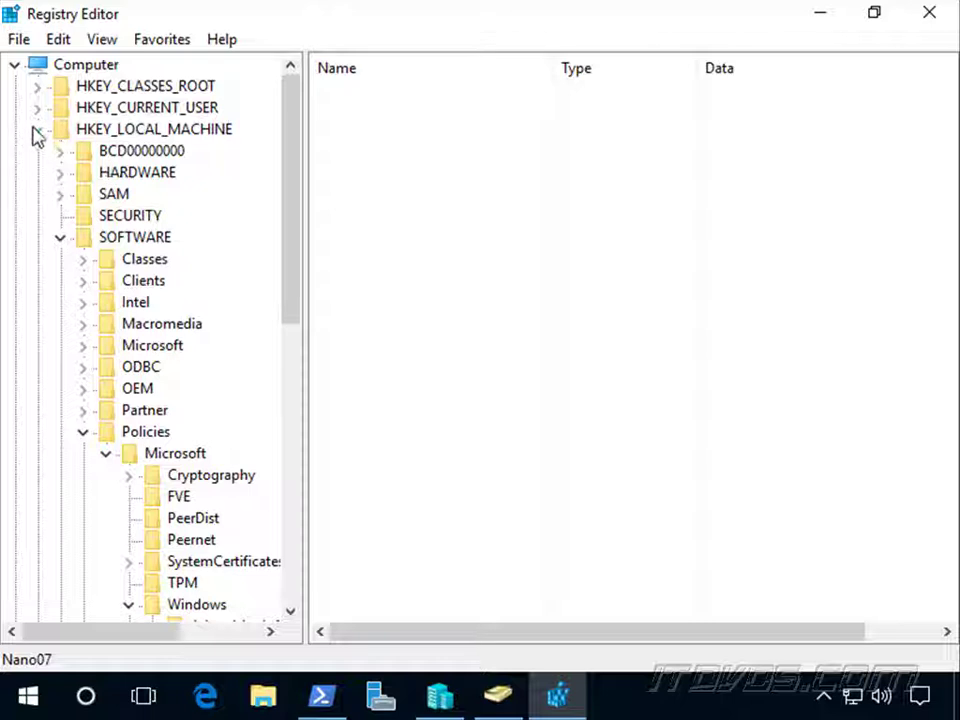
{"action": "left_click", "coordinate": [35, 131]}
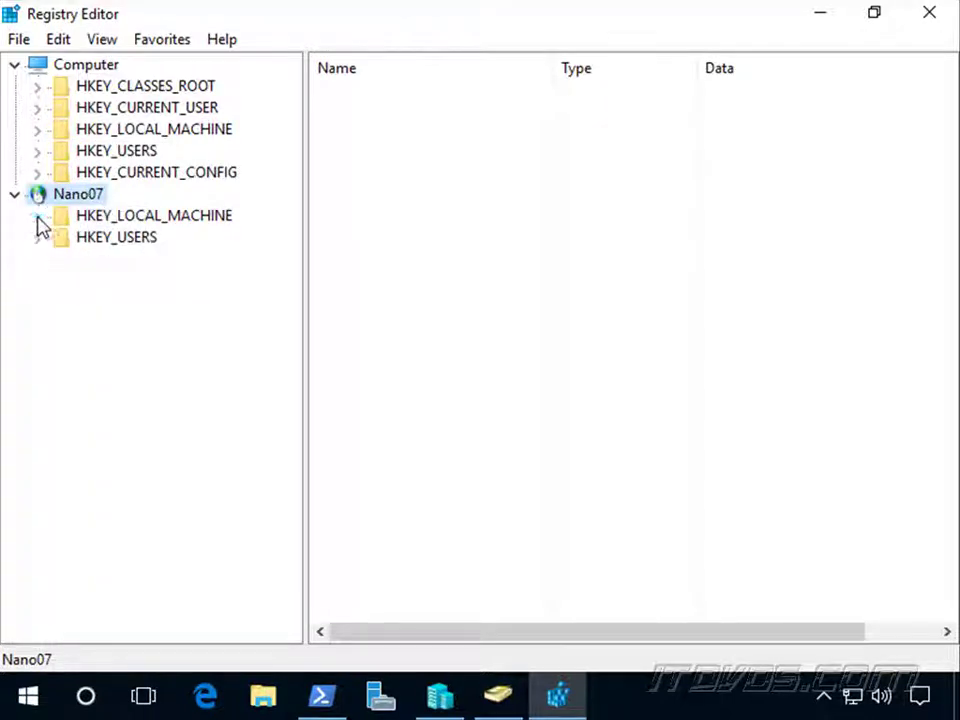
{"action": "left_click", "coordinate": [37, 216]}
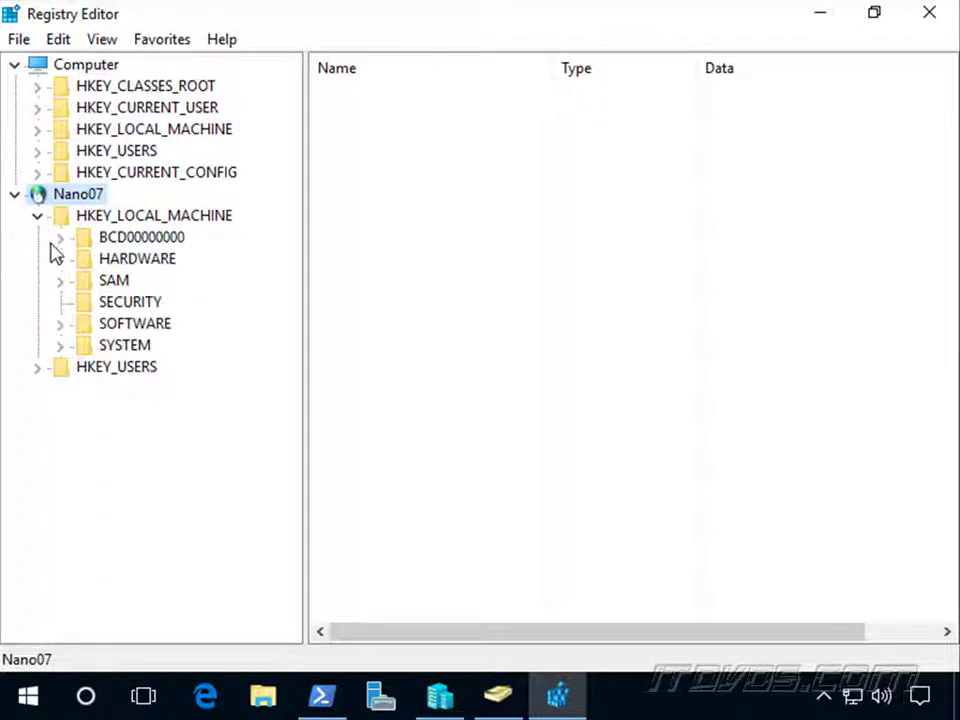
{"action": "left_click", "coordinate": [60, 323]}
{"action": "left_click", "coordinate": [84, 390]}
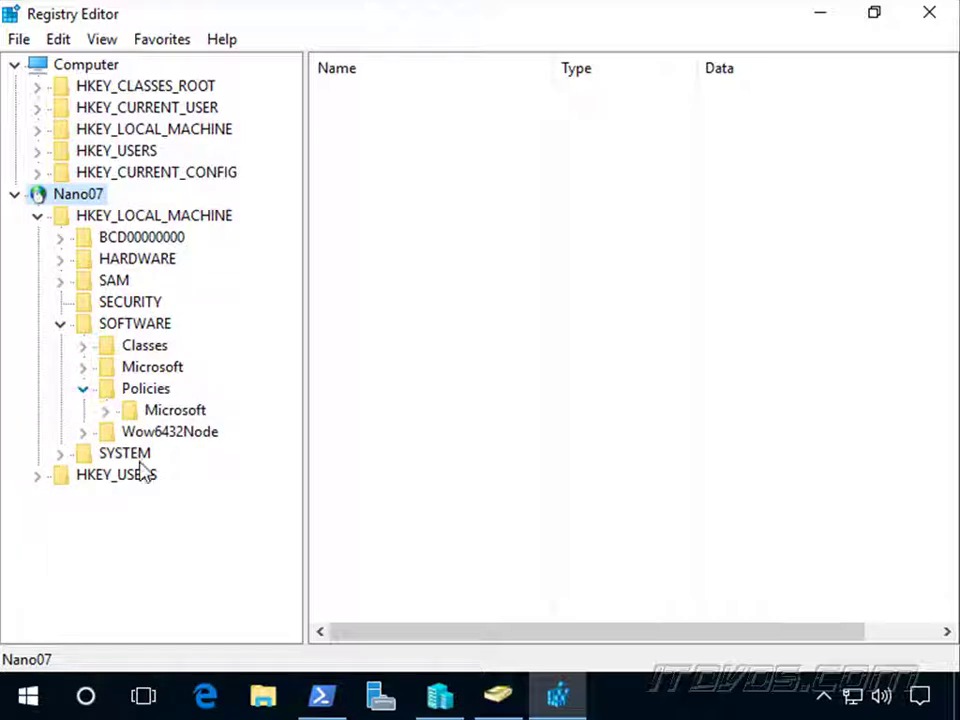
{"action": "left_click", "coordinate": [105, 411]}
{"action": "left_click", "coordinate": [129, 475]}
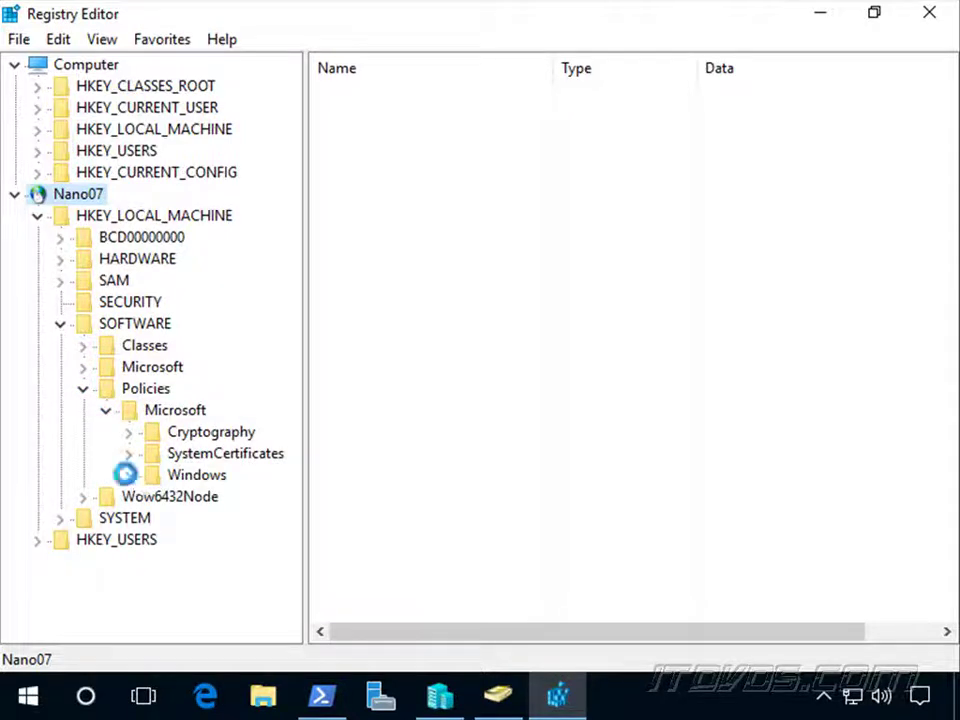
Step: Bring up the Windows key's context menu, then dismiss it without changes
{"action": "left_click_drag", "start_coordinate": [291, 508], "coordinate": [293, 540]}
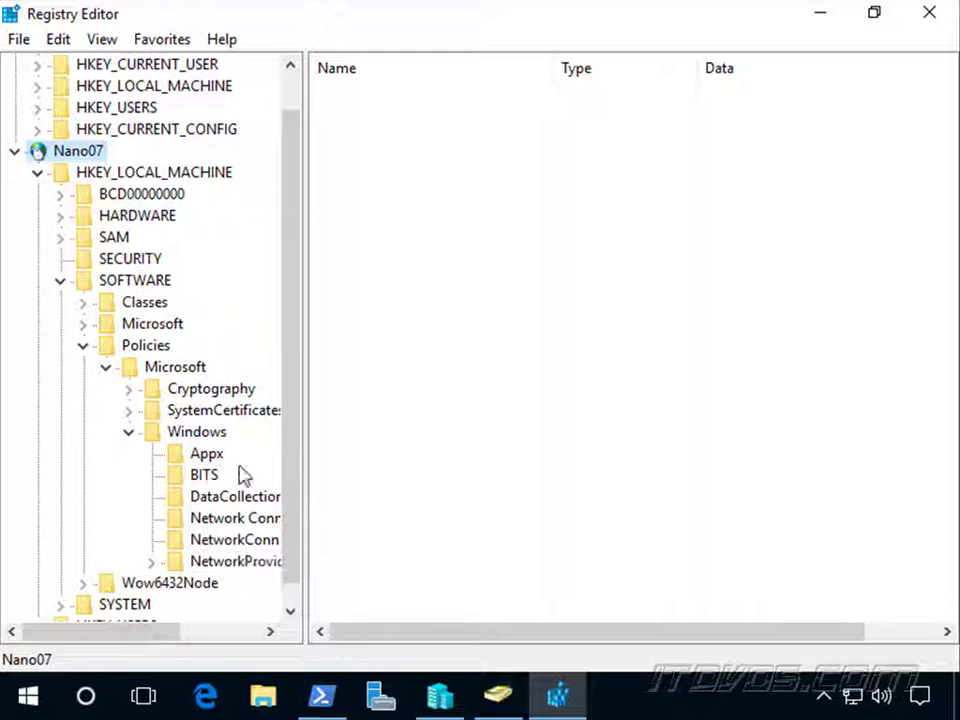
{"action": "right_click", "coordinate": [216, 437]}
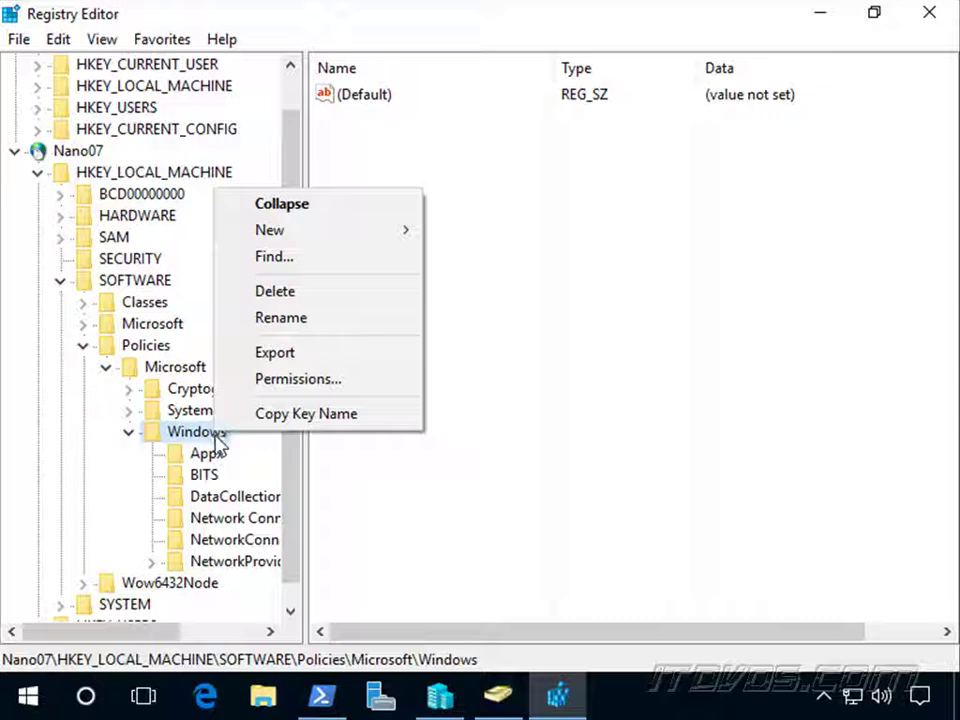
{"action": "mouse_move", "coordinate": [388, 243]}
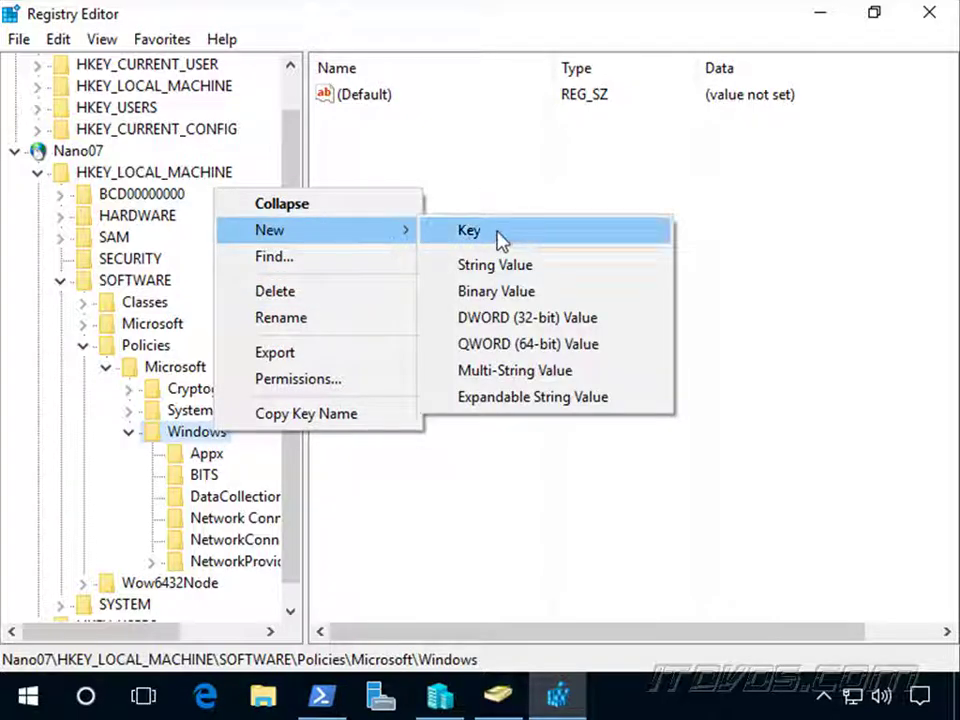
{"action": "left_click", "coordinate": [814, 286]}
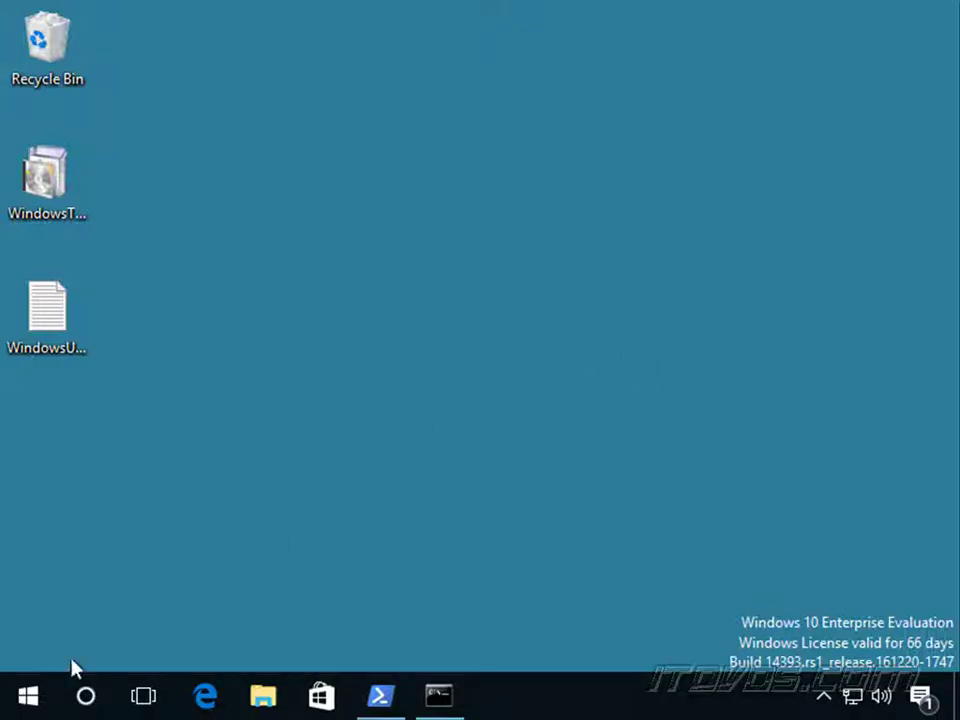
Step: Relaunch Registry Editor elevated and maximize it on the local WindowsUpdate policy key
{"action": "right_click", "coordinate": [28, 697]}
{"action": "left_click", "coordinate": [101, 580]}
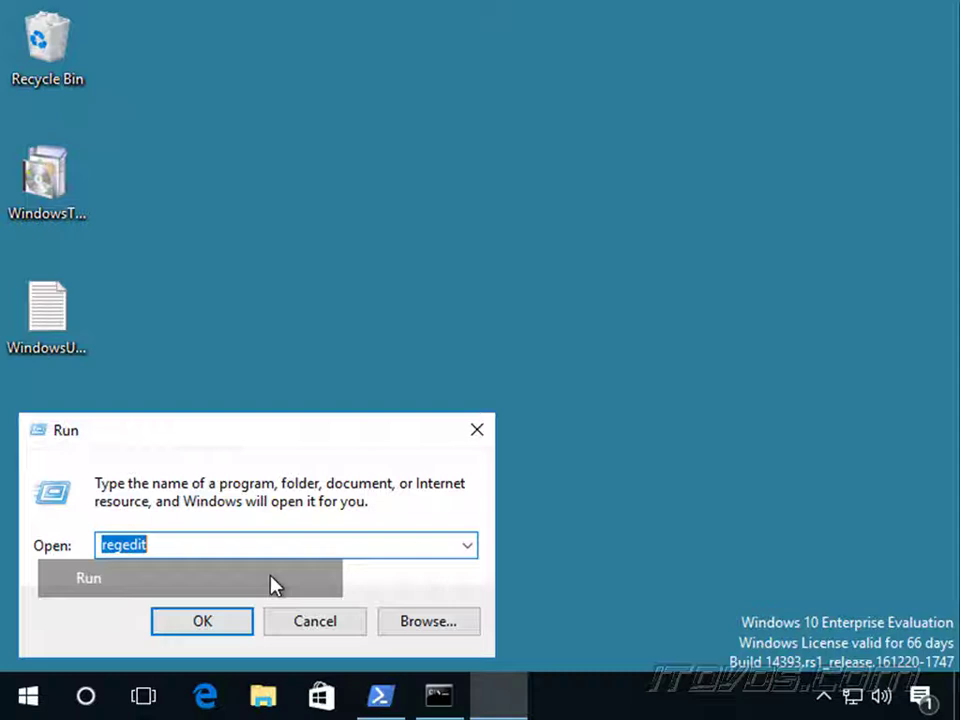
{"action": "key", "text": "Return"}
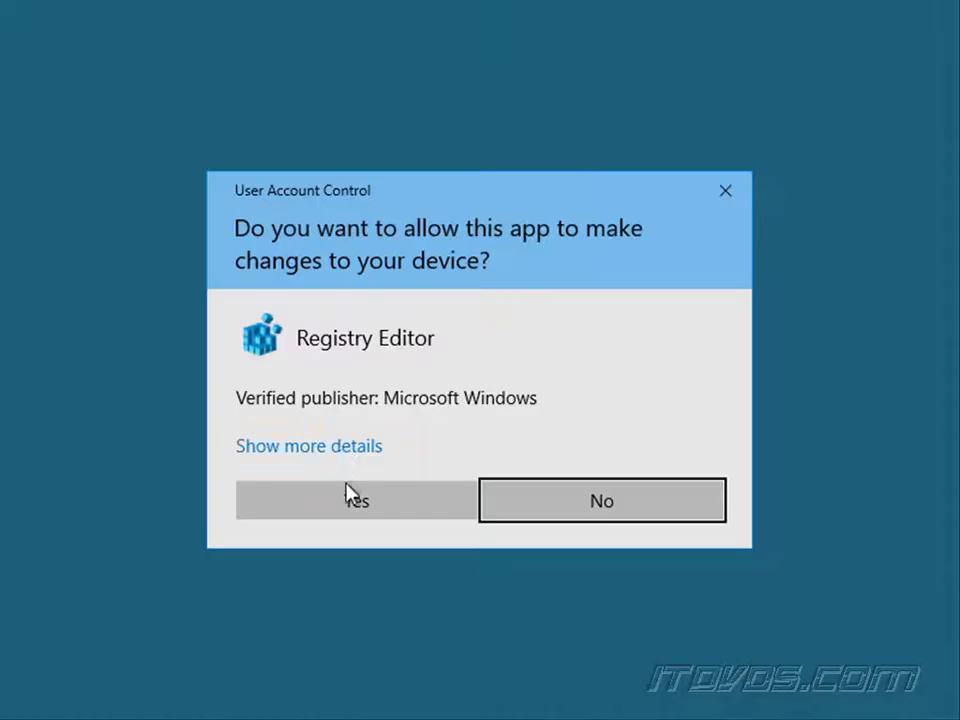
{"action": "left_click", "coordinate": [349, 493]}
{"action": "left_click", "coordinate": [872, 66]}
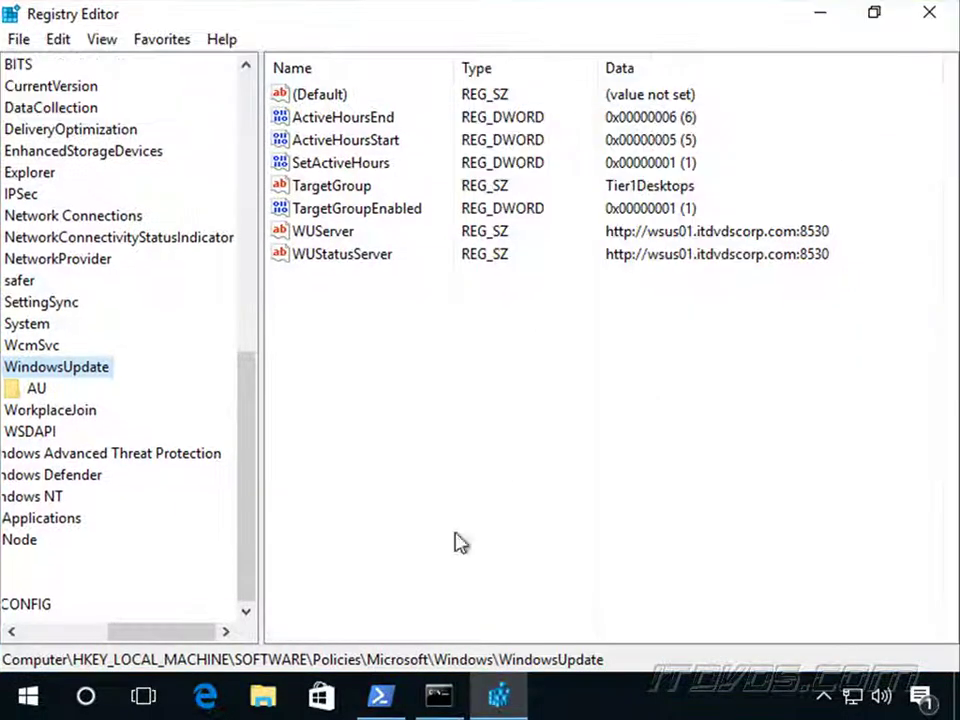
{"action": "left_click_drag", "start_coordinate": [171, 634], "coordinate": [135, 636]}
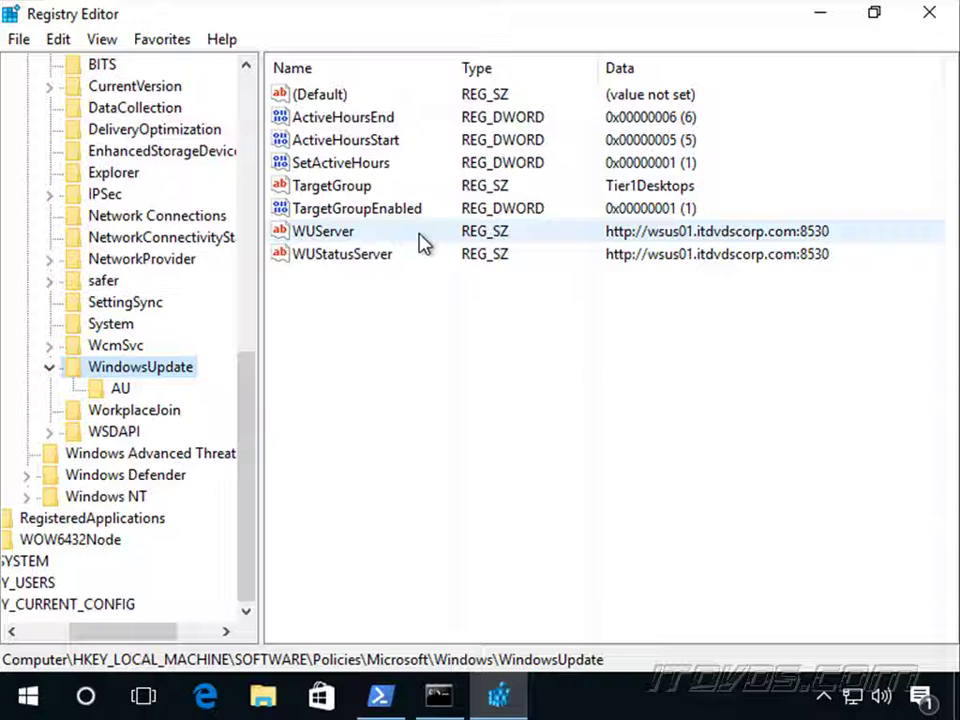
Step: Check the WUServer, WUStatusServer, TargetGroup and TargetGroupEnabled values
{"action": "left_click", "coordinate": [676, 231]}
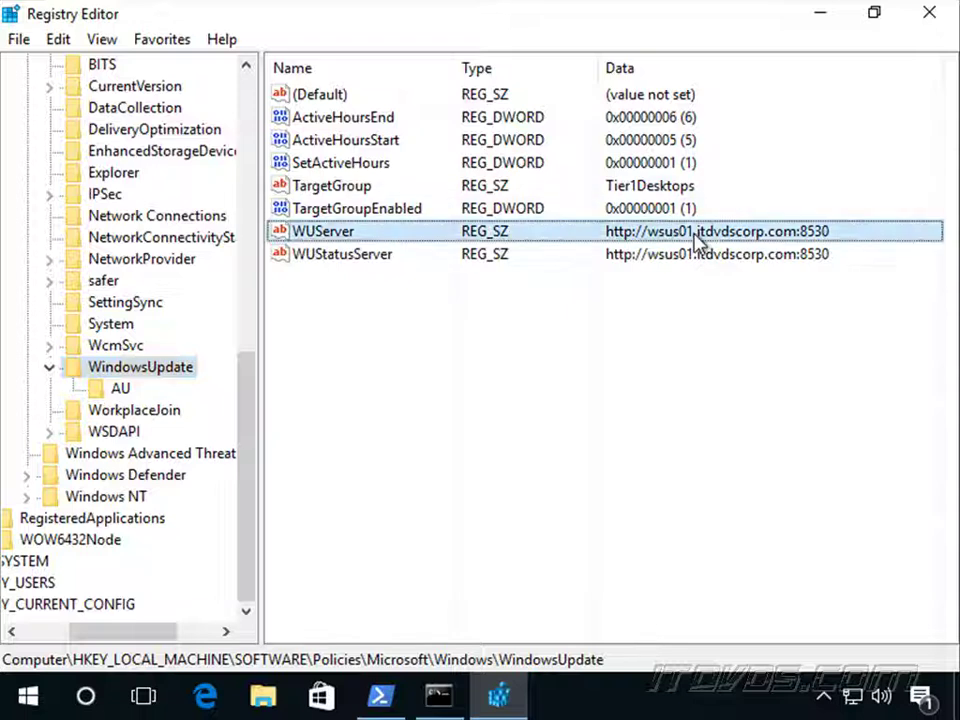
{"action": "left_click", "coordinate": [390, 256]}
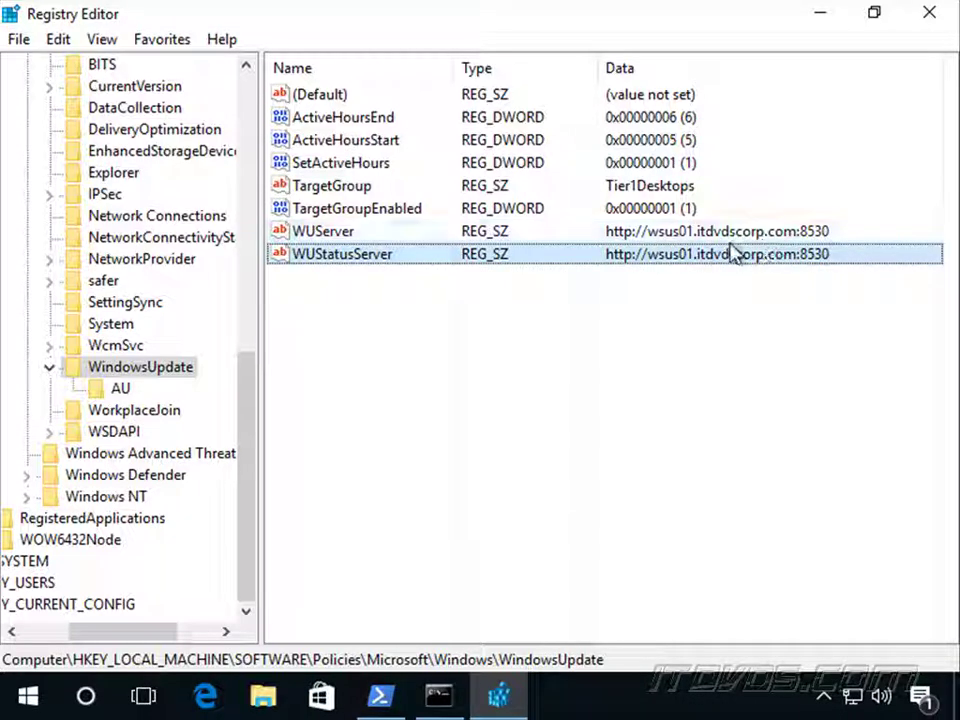
{"action": "left_click", "coordinate": [375, 186]}
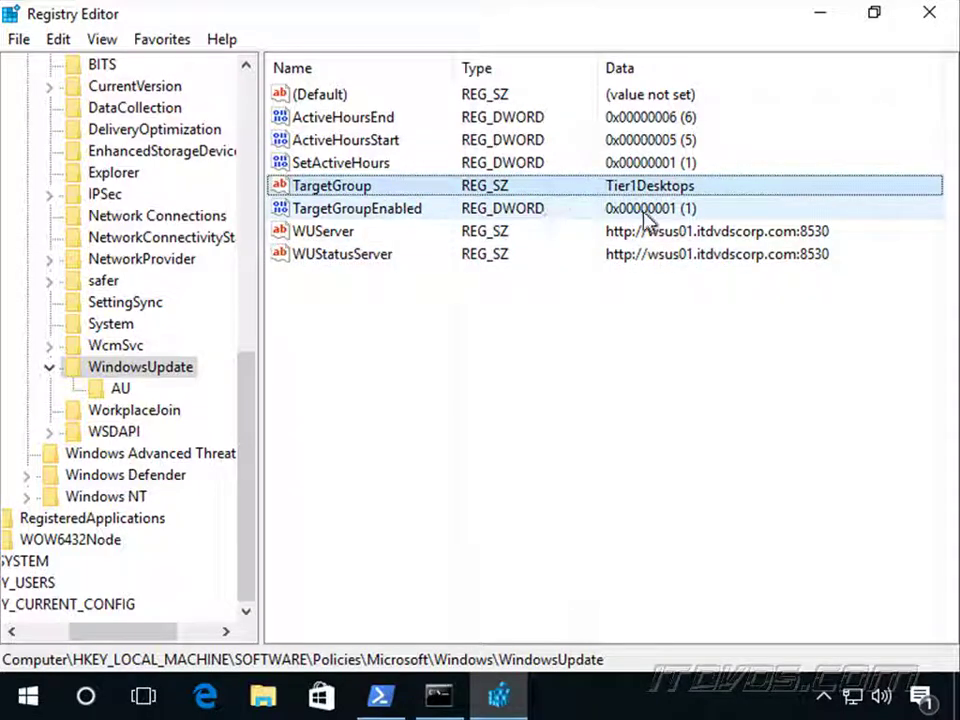
{"action": "left_click", "coordinate": [677, 208]}
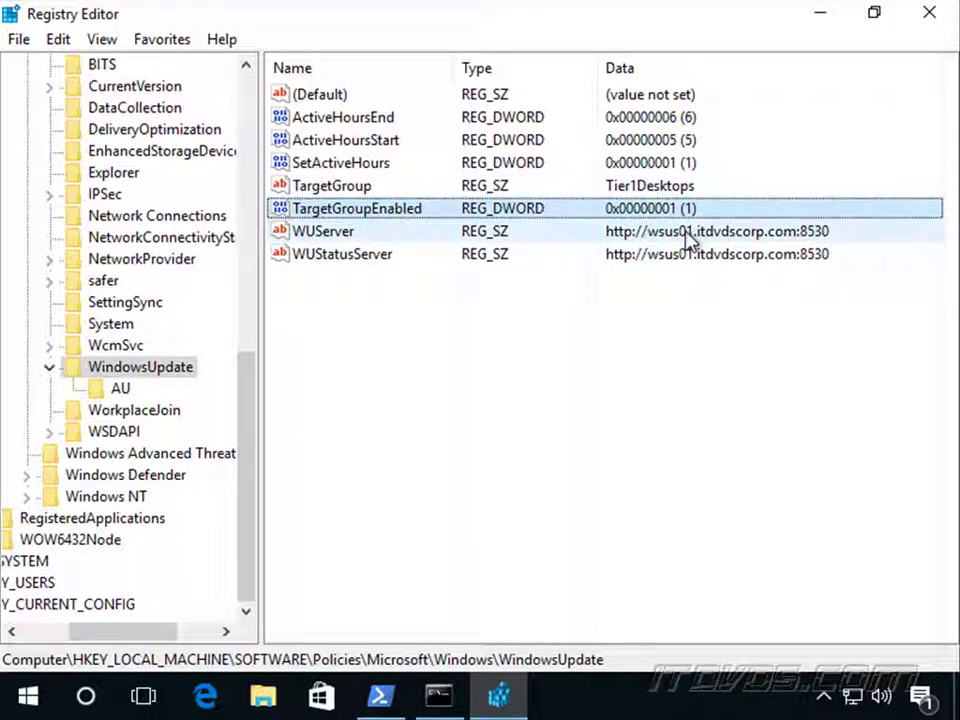
Step: Widen the Name column and check AU's AUOptions, ScheduledInstallDay and ScheduledInstallTime values
{"action": "left_click", "coordinate": [115, 391]}
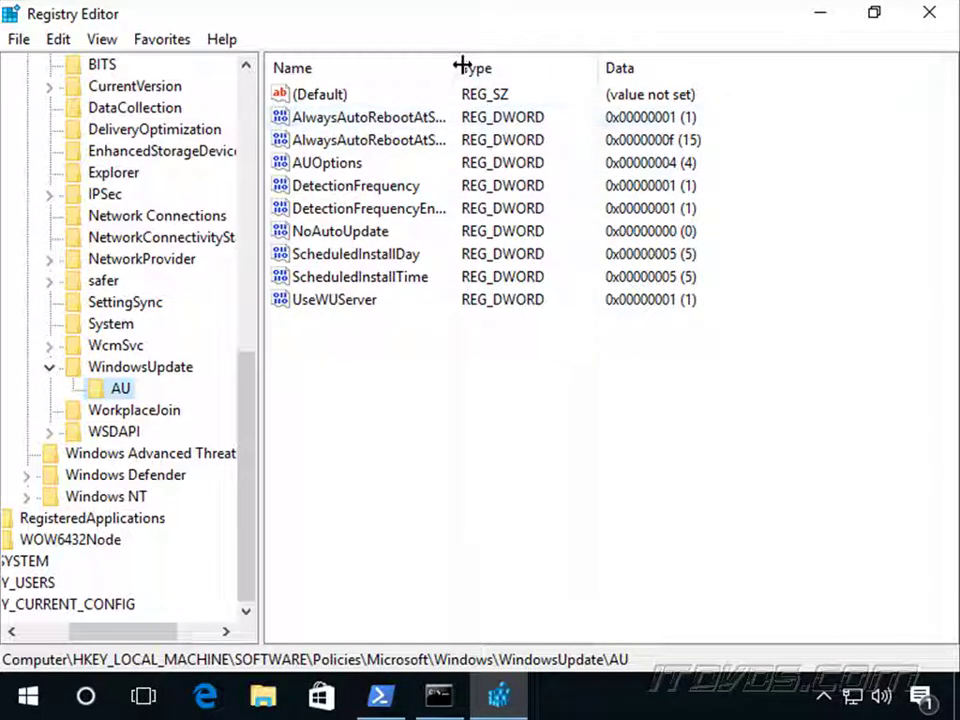
{"action": "left_click_drag", "start_coordinate": [458, 67], "coordinate": [492, 67]}
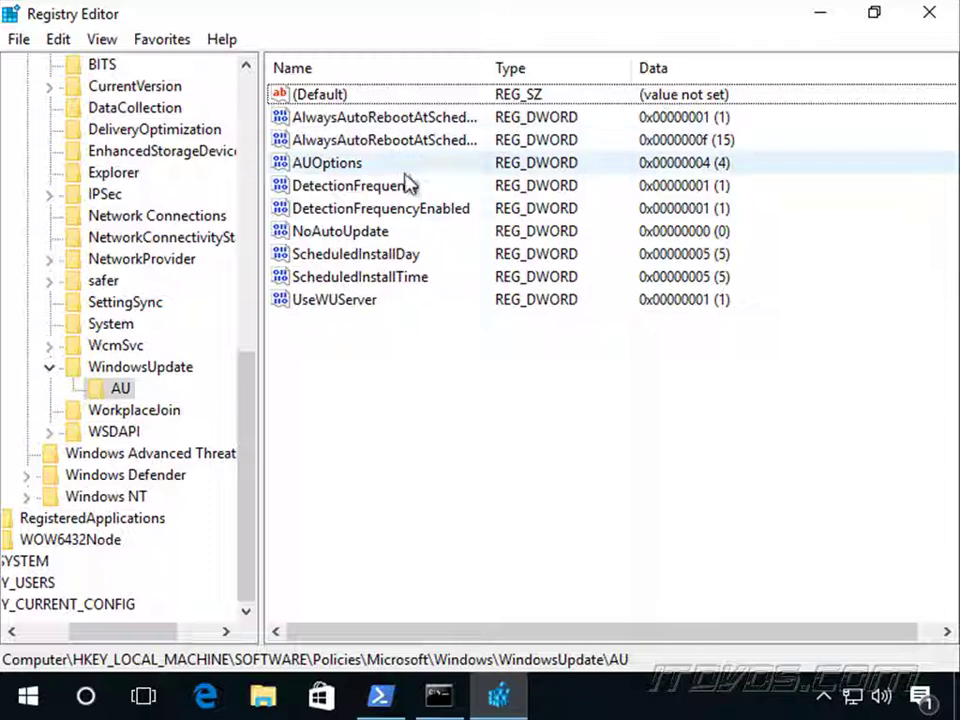
{"action": "left_click", "coordinate": [366, 165]}
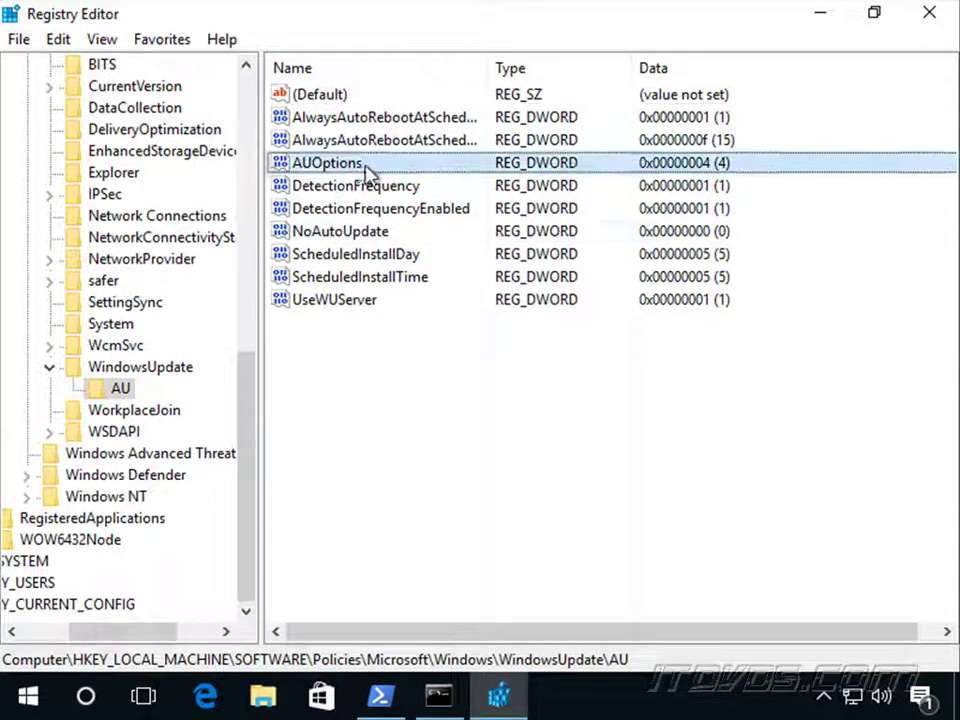
{"action": "left_click", "coordinate": [440, 256]}
{"action": "left_click", "coordinate": [445, 280]}
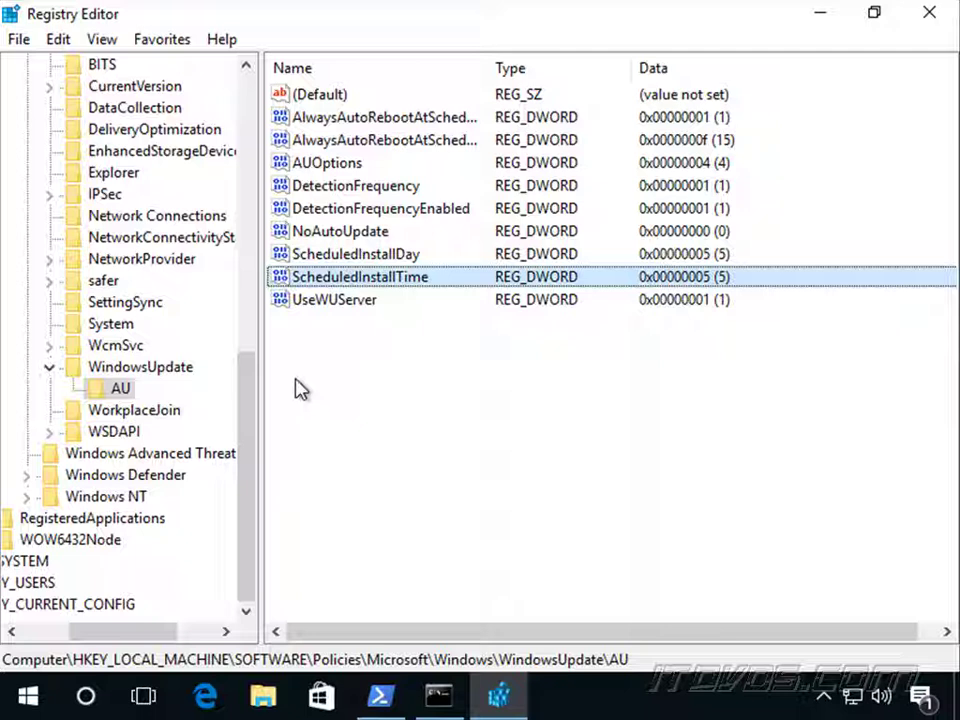
{"action": "left_click", "coordinate": [120, 370]}
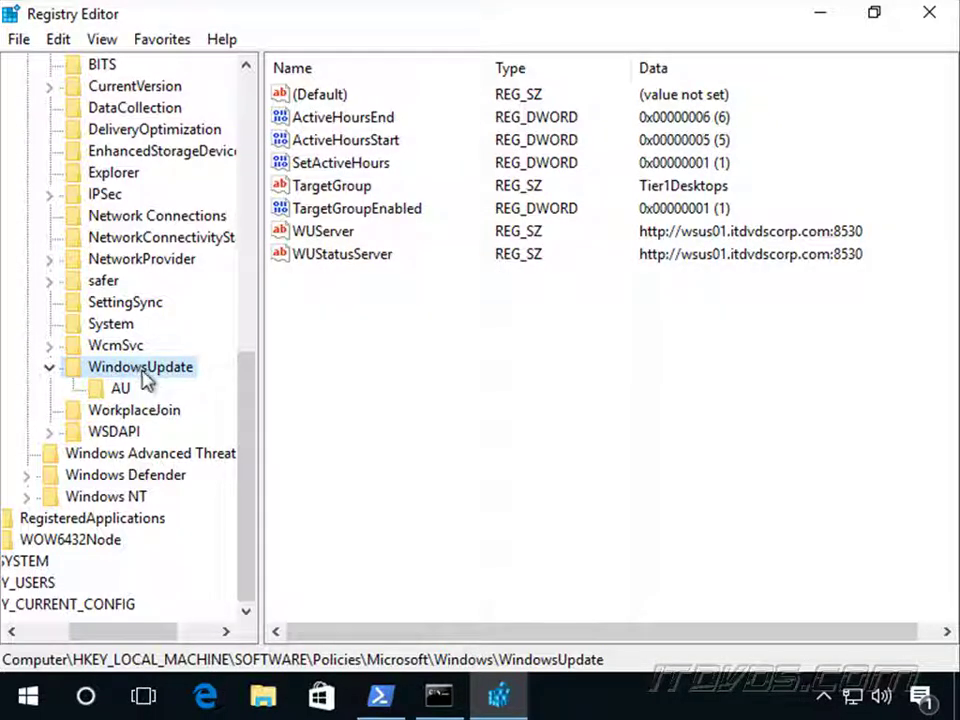
Step: Export the WindowsUpdate key to WSUSRegSettings.reg on the Desktop
{"action": "right_click", "coordinate": [147, 374]}
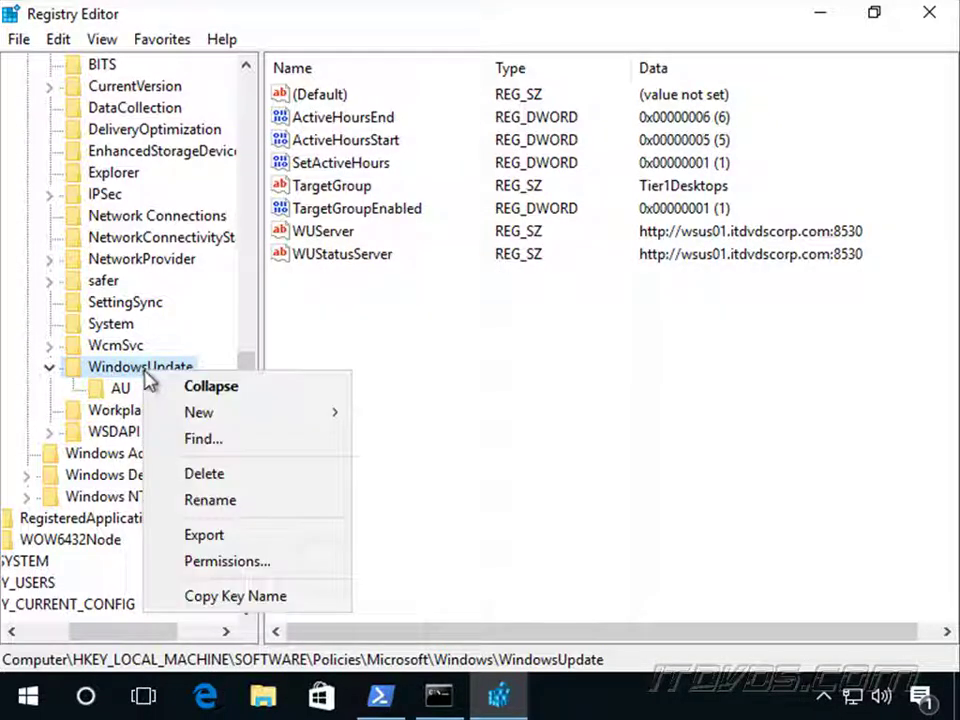
{"action": "left_click", "coordinate": [243, 537]}
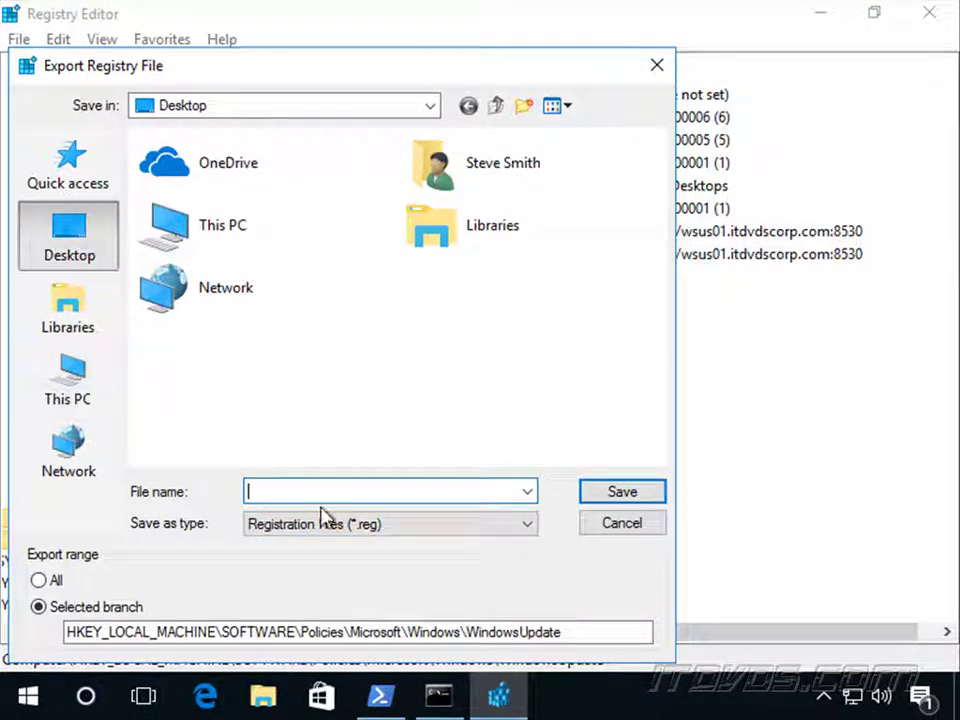
{"action": "type", "text": "W"}
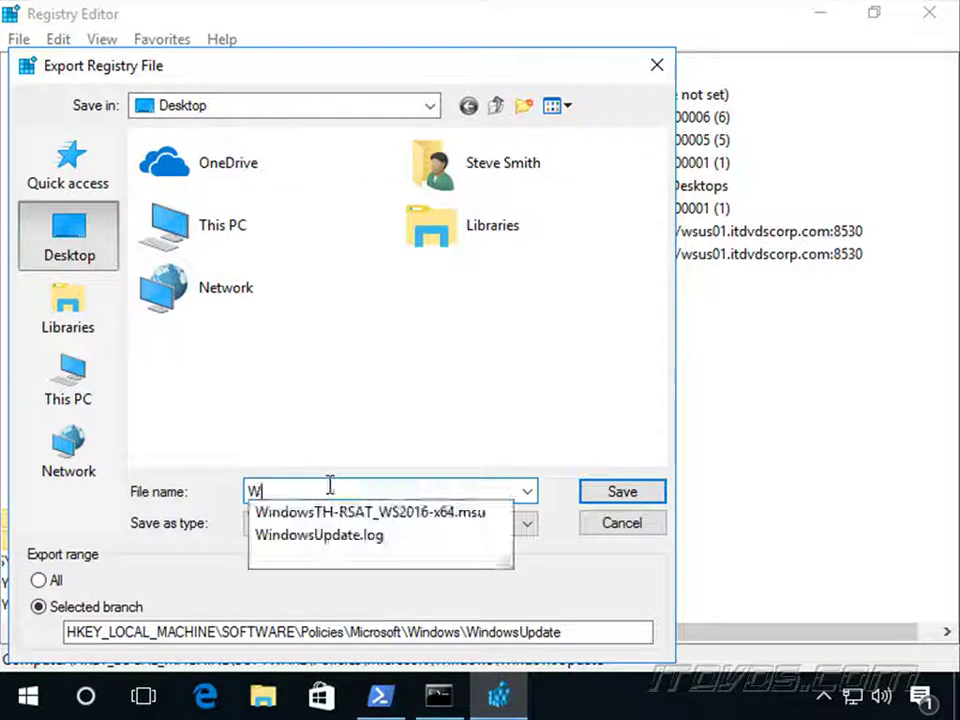
{"action": "type", "text": "SUSReg"}
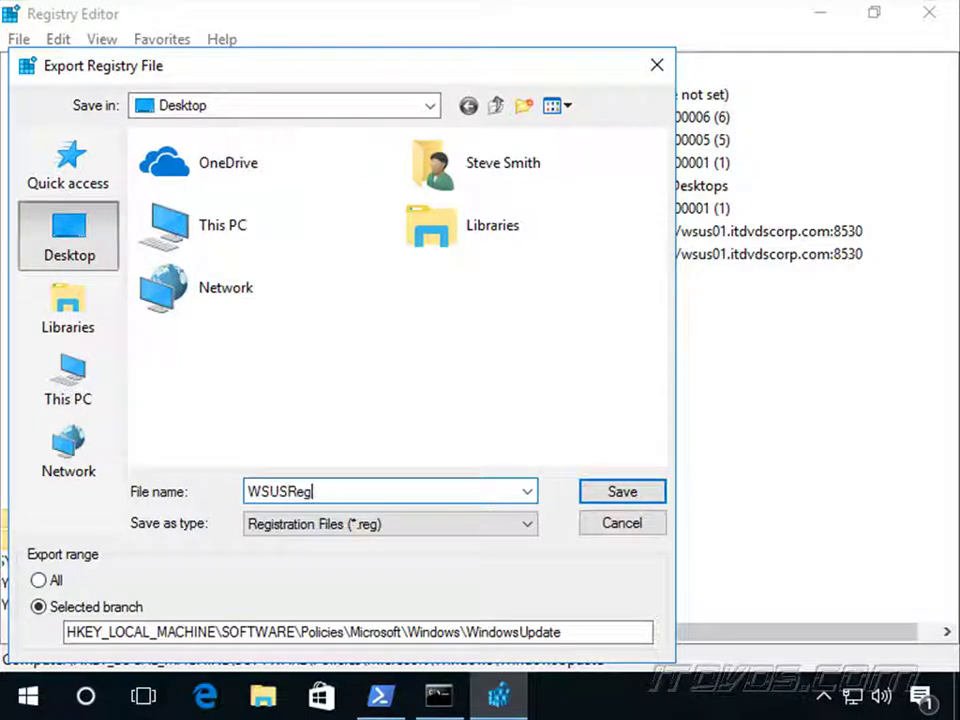
{"action": "type", "text": "Settings"}
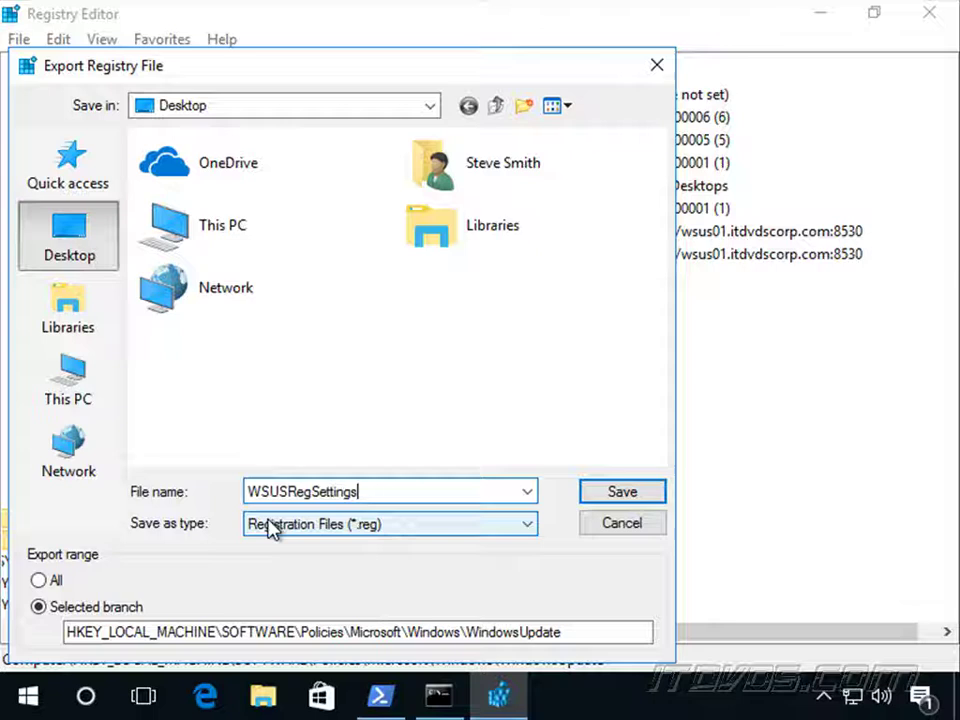
{"action": "left_click", "coordinate": [637, 492]}
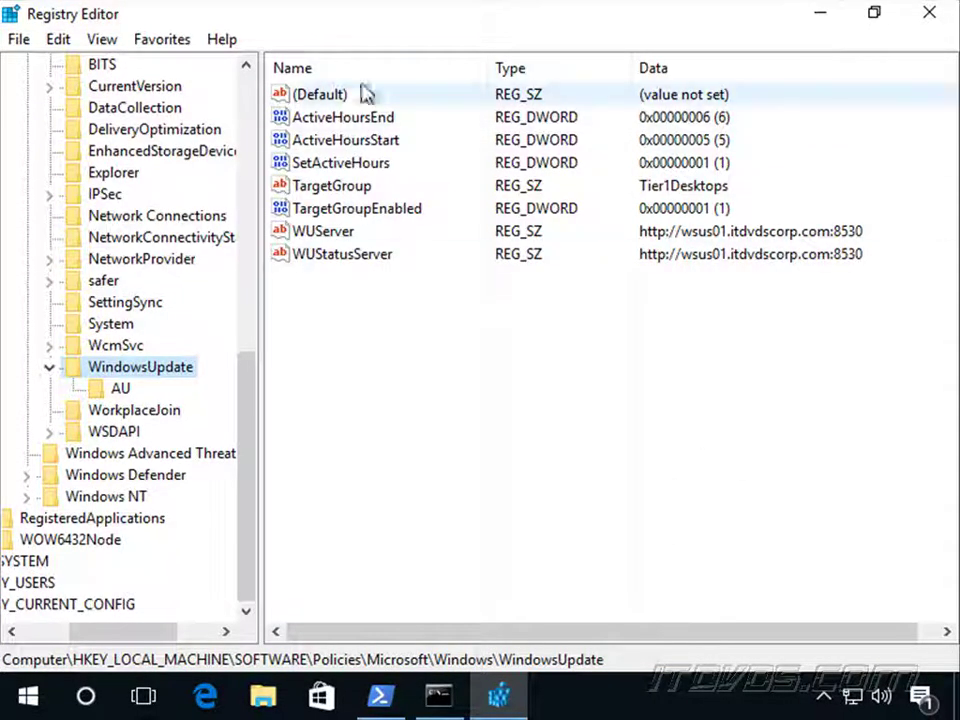
{"action": "left_click", "coordinate": [120, 390]}
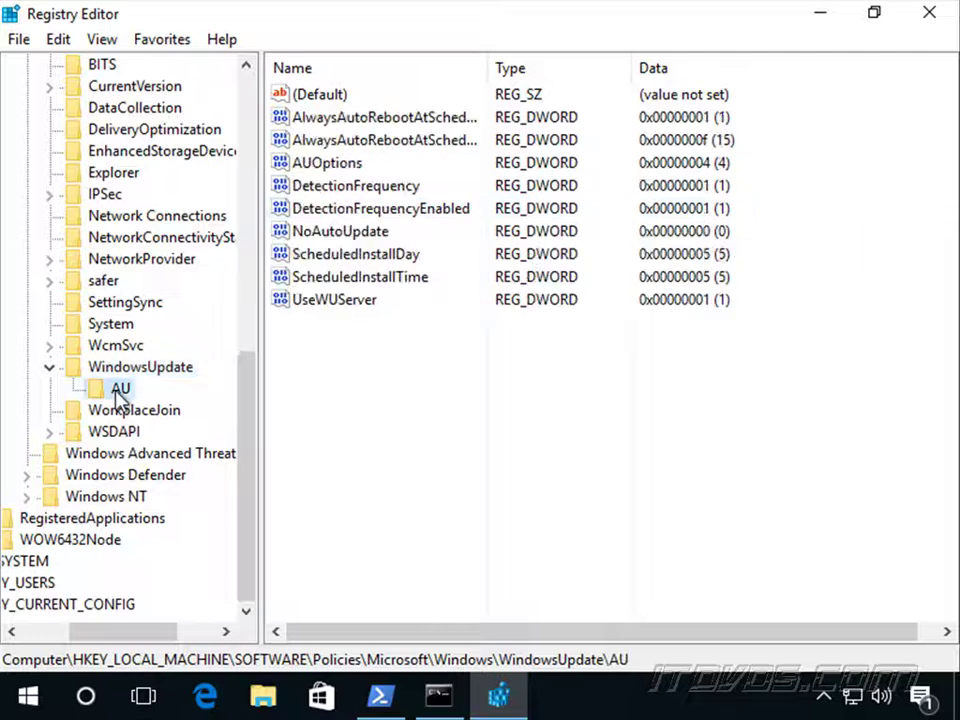
Step: Edit WSUSRegSettings.reg in Notepad, changing Tier1Desktops to Tier1Servers, and save
{"action": "left_click", "coordinate": [834, 22]}
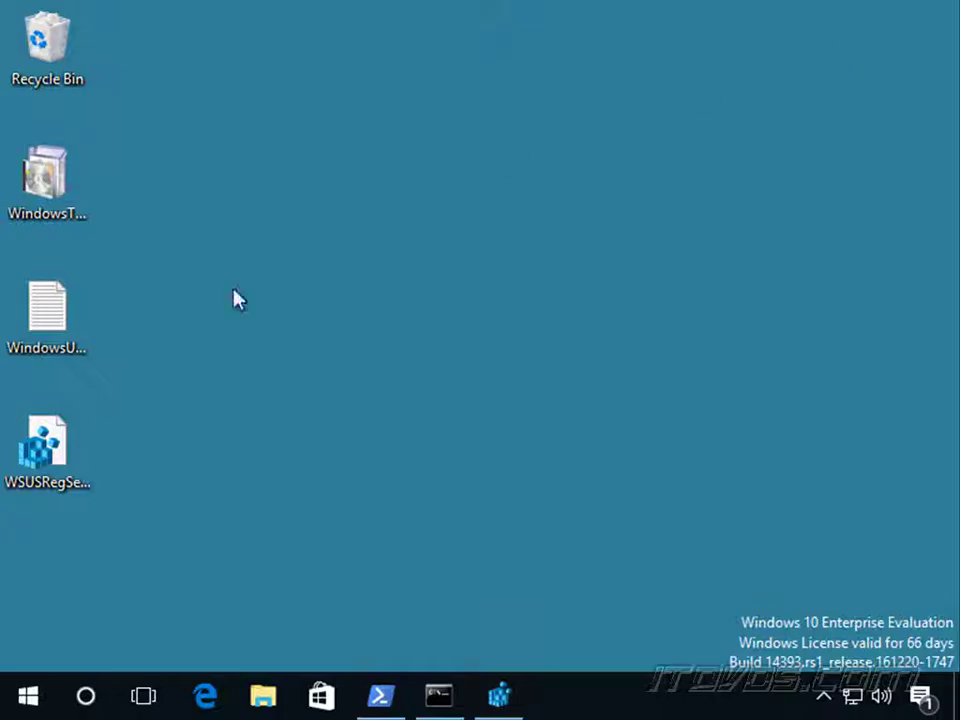
{"action": "right_click", "coordinate": [41, 450]}
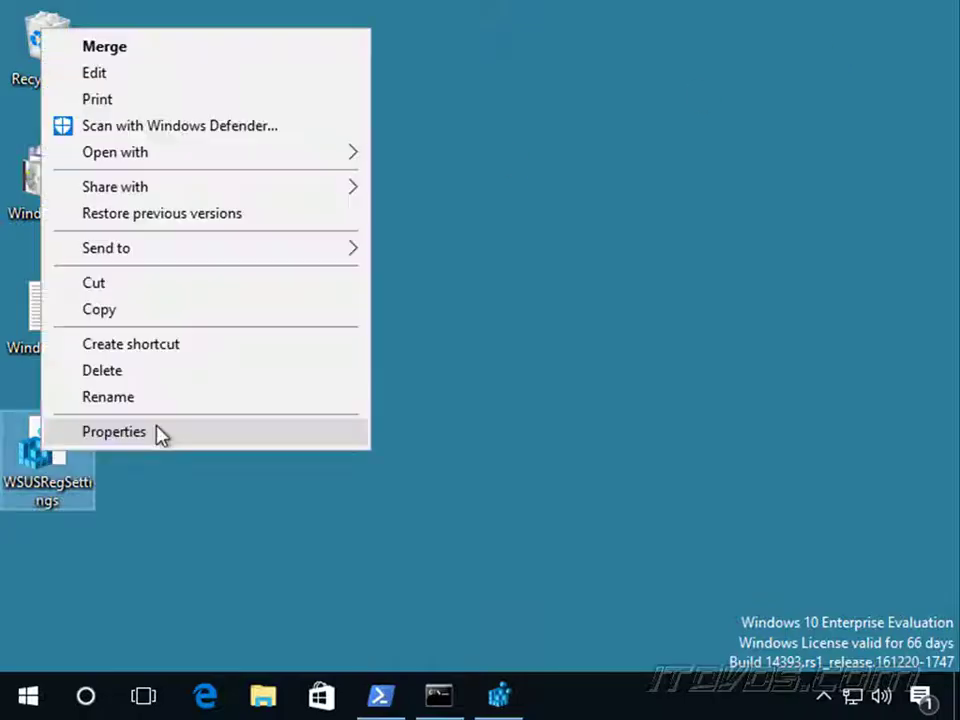
{"action": "left_click", "coordinate": [118, 80]}
{"action": "left_click", "coordinate": [691, 53]}
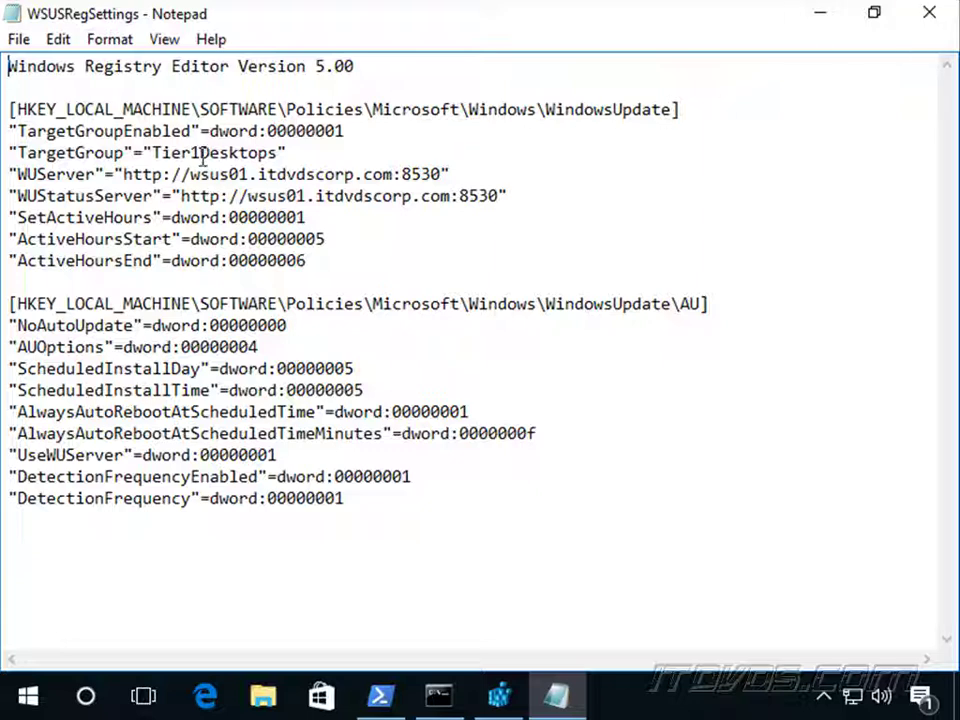
{"action": "left_click_drag", "start_coordinate": [201, 153], "coordinate": [279, 152]}
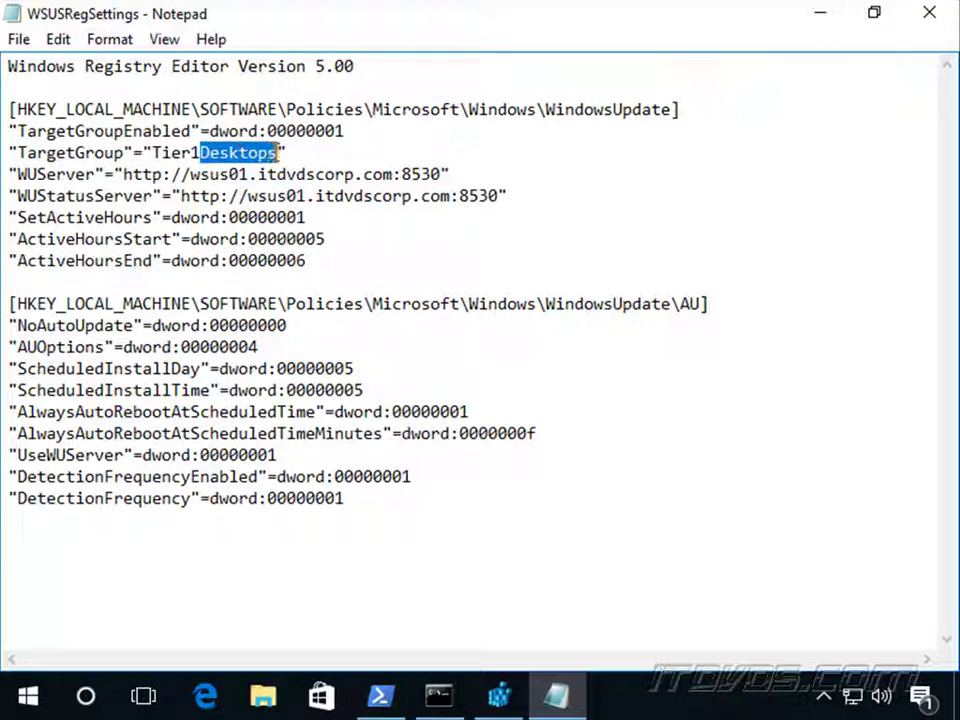
{"action": "type", "text": "Server"}
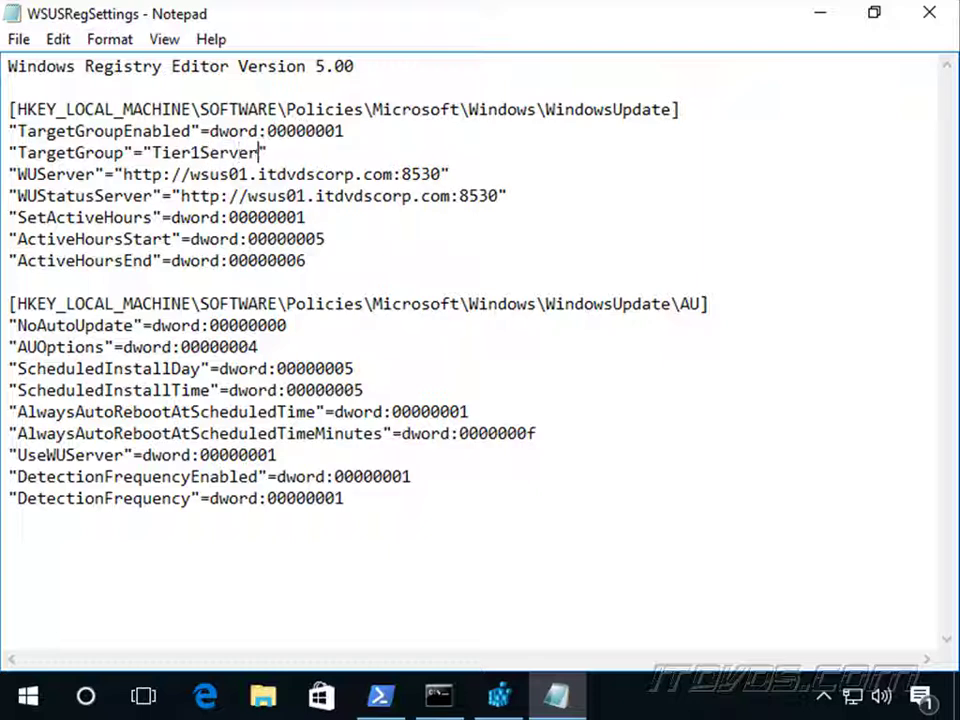
{"action": "type", "text": "s"}
{"action": "left_click", "coordinate": [18, 41]}
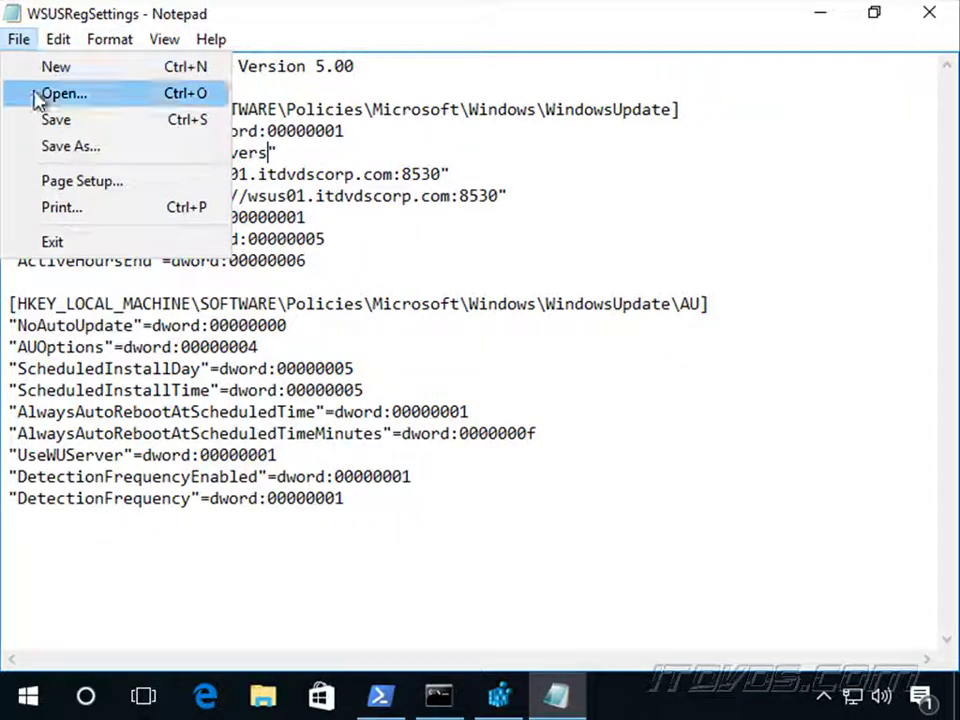
{"action": "left_click", "coordinate": [62, 123]}
Step: Close Notepad and copy WSUSRegSettings.reg from the desktop
{"action": "left_click", "coordinate": [929, 13]}
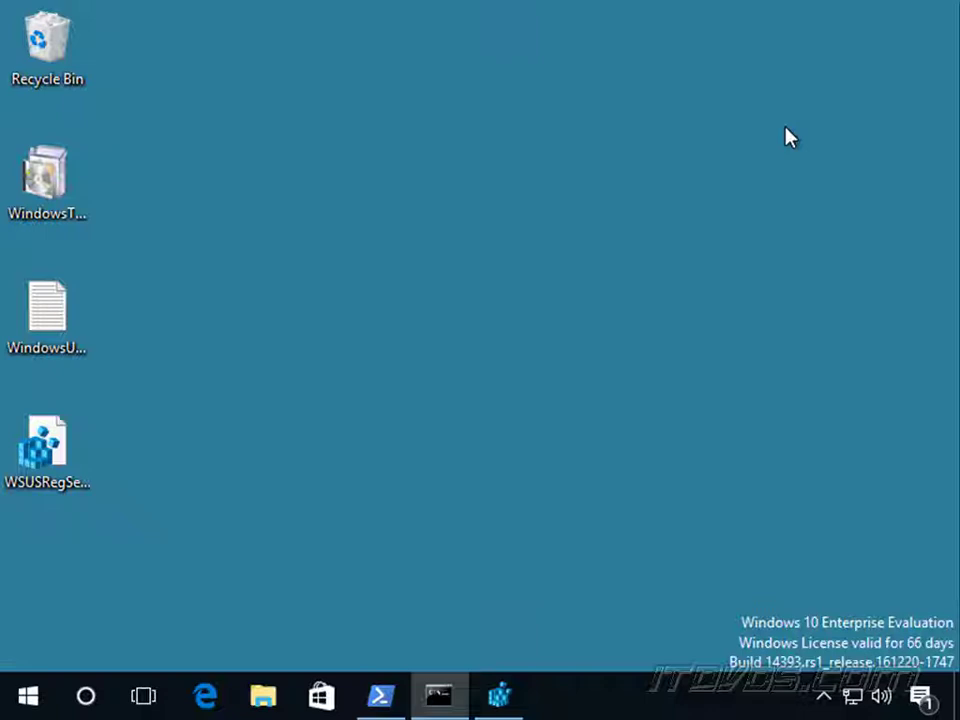
{"action": "double_click", "coordinate": [44, 446]}
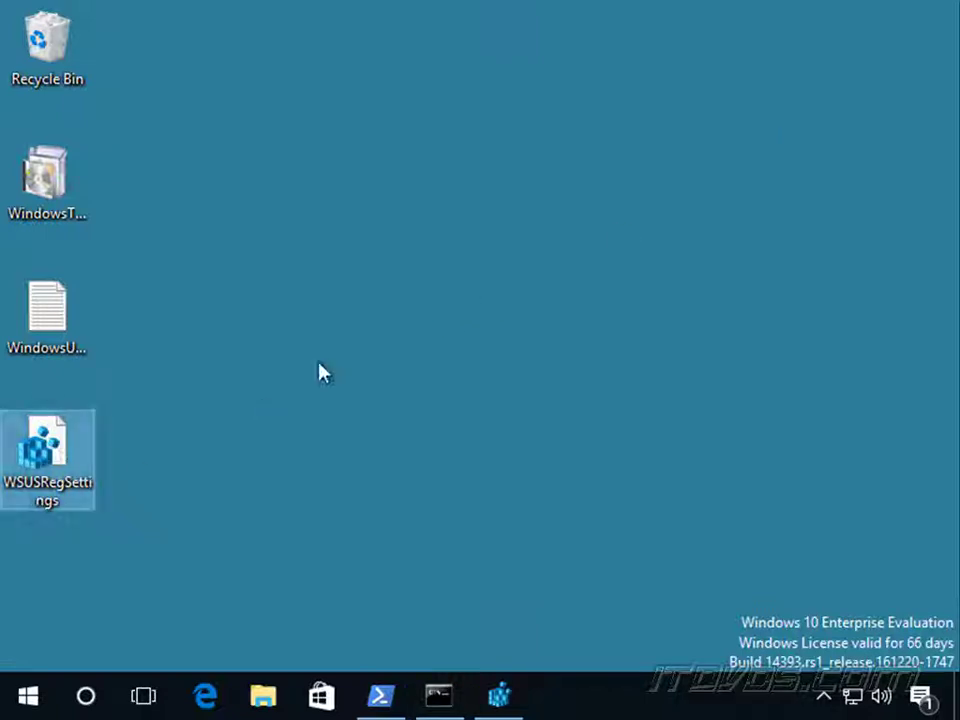
{"action": "right_click", "coordinate": [80, 455]}
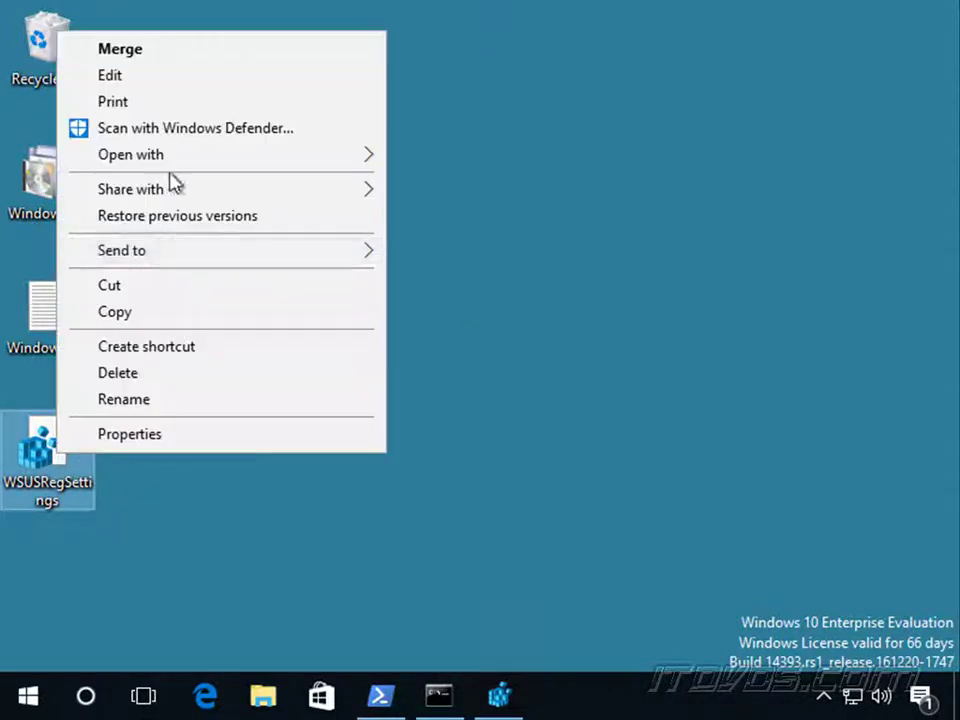
{"action": "left_click", "coordinate": [152, 313]}
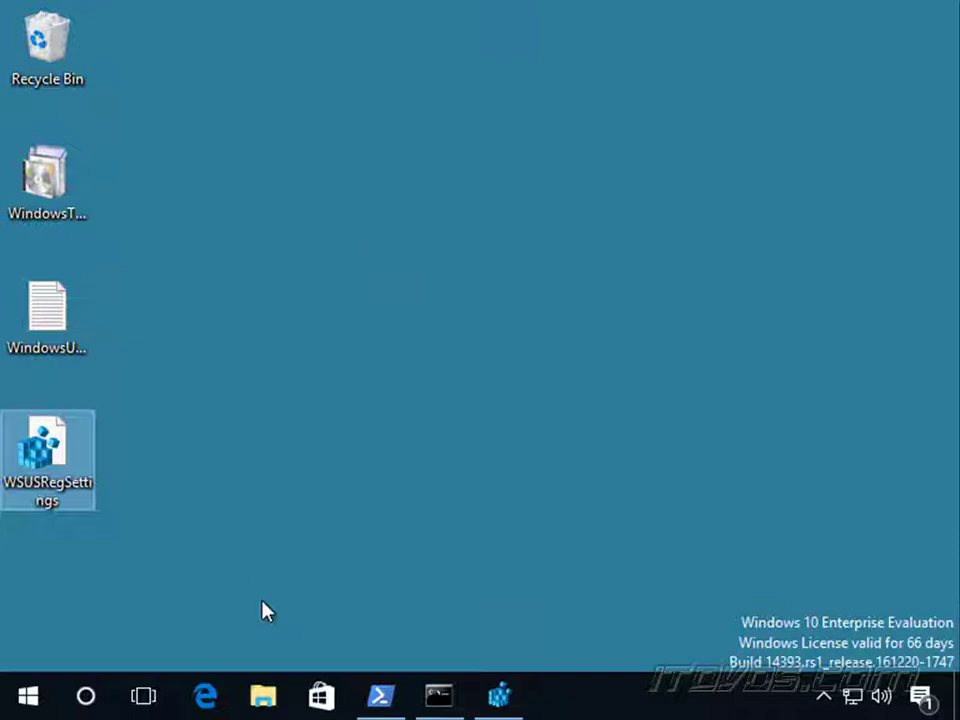
Step: Paste the file into \\nano07\c$ in File Explorer and close the window
{"action": "left_click", "coordinate": [264, 697]}
{"action": "left_click", "coordinate": [373, 87]}
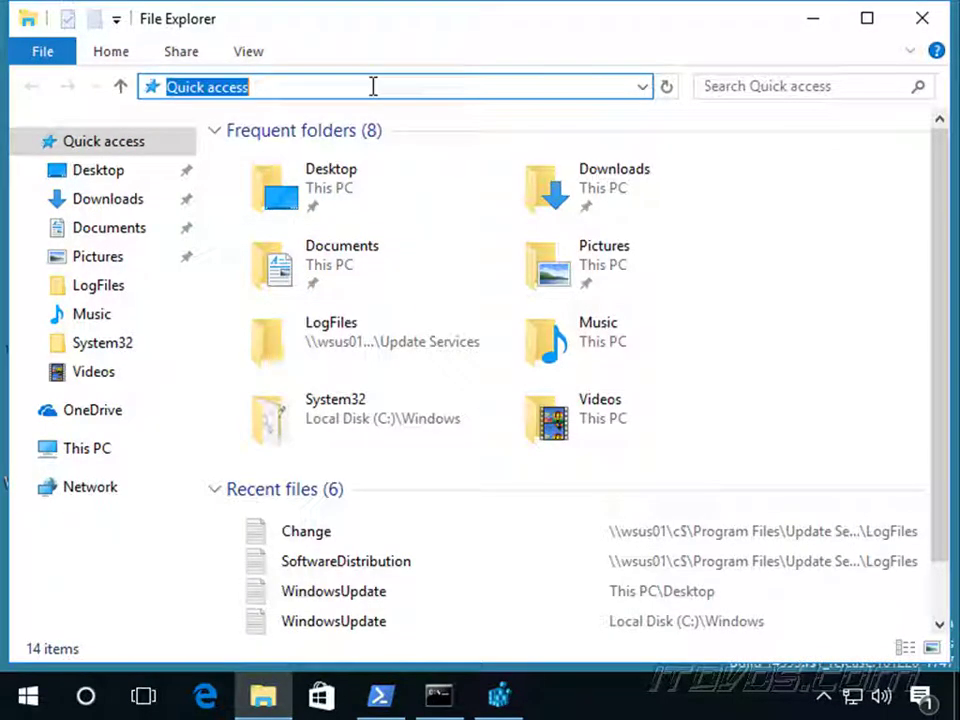
{"action": "type", "text": "\\\\nano"}
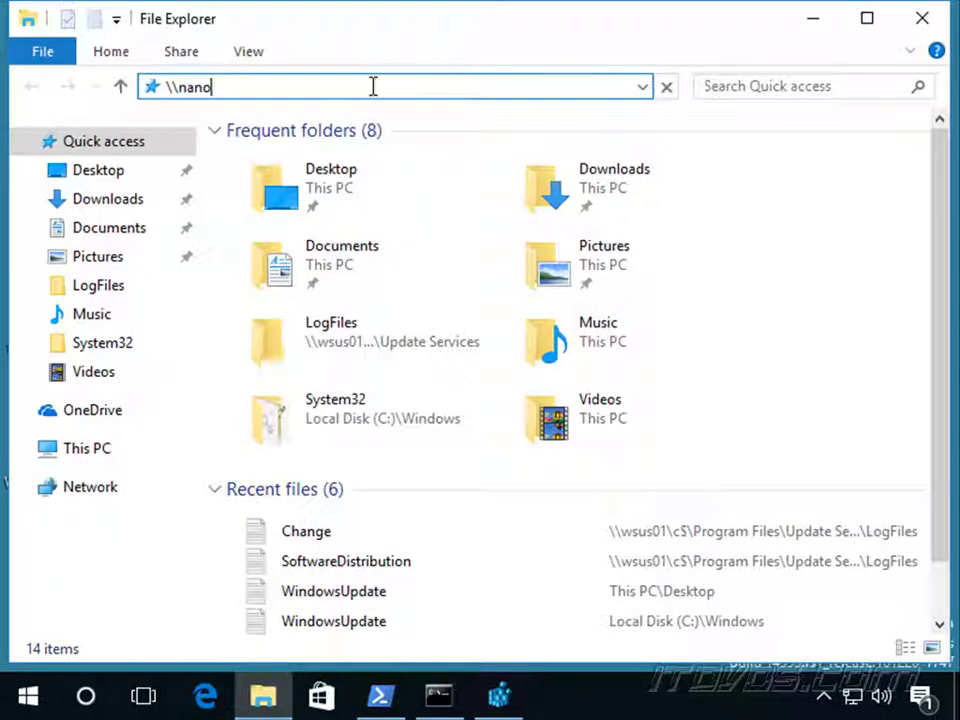
{"action": "type", "text": "07\\c$"}
{"action": "key", "text": "Return"}
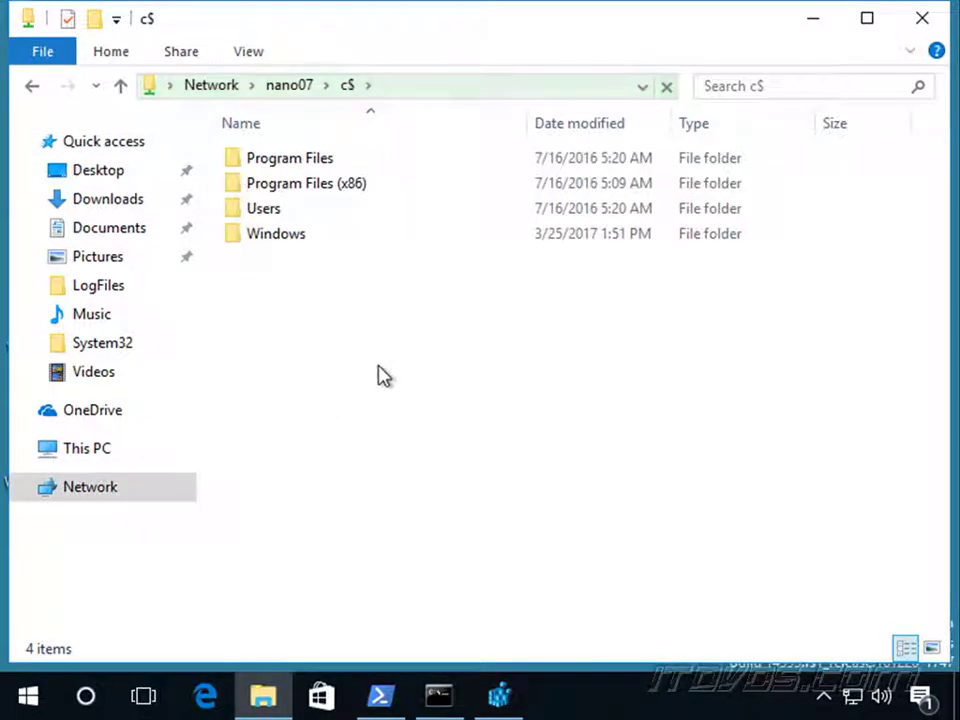
{"action": "key", "text": "ctrl+v"}
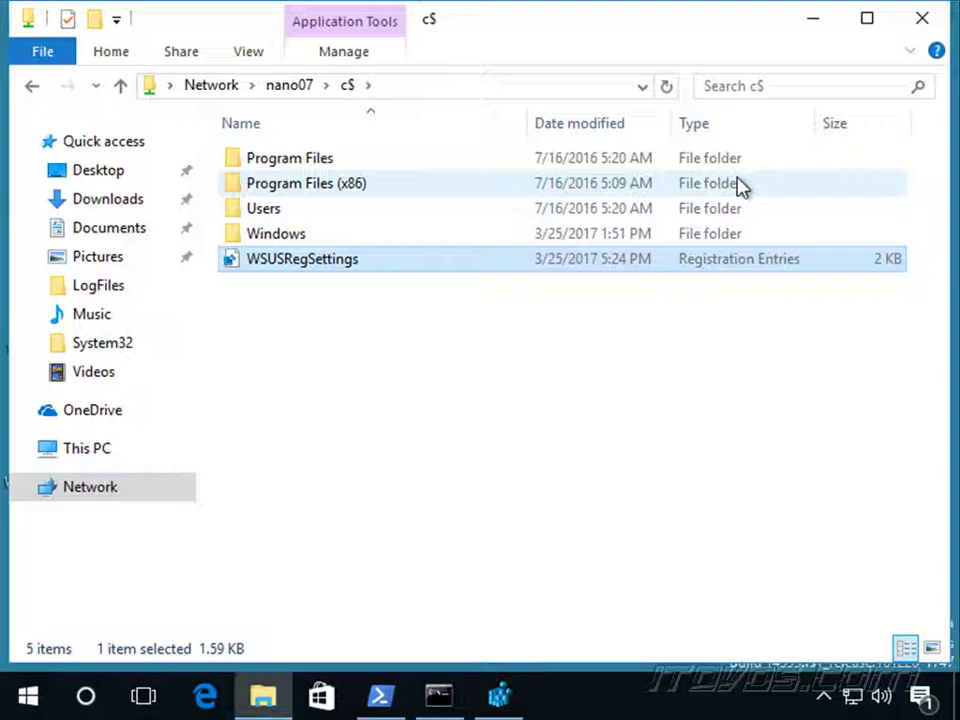
{"action": "left_click", "coordinate": [928, 17]}
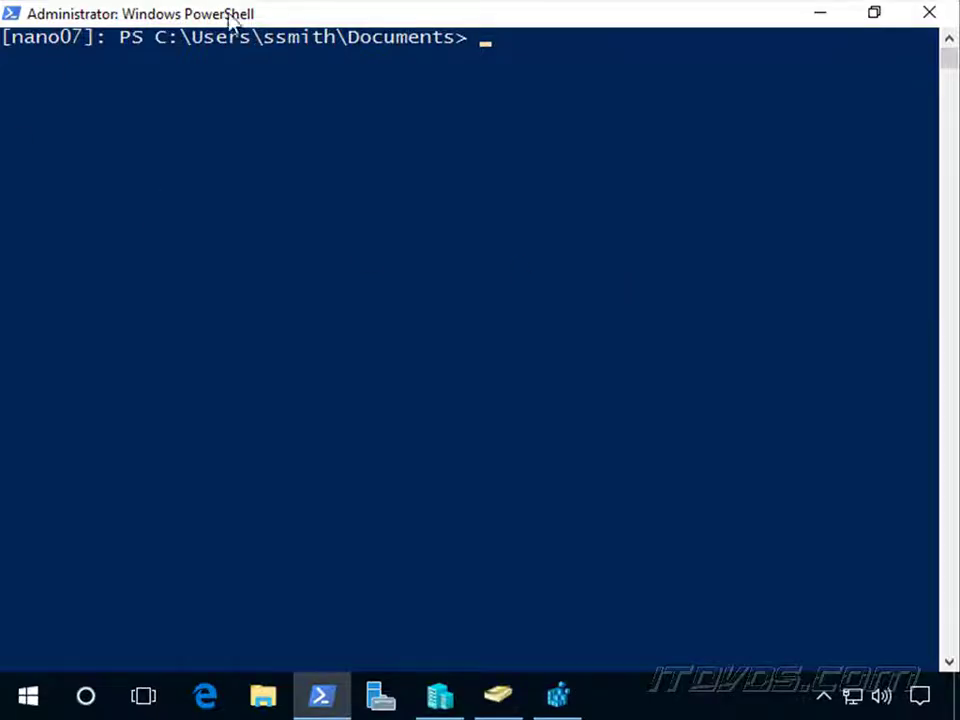
Step: Switch the nano07 session to C:\ with sl and list its contents with Get-ChildItem
{"action": "double_click", "coordinate": [349, 17]}
{"action": "double_click", "coordinate": [420, 32]}
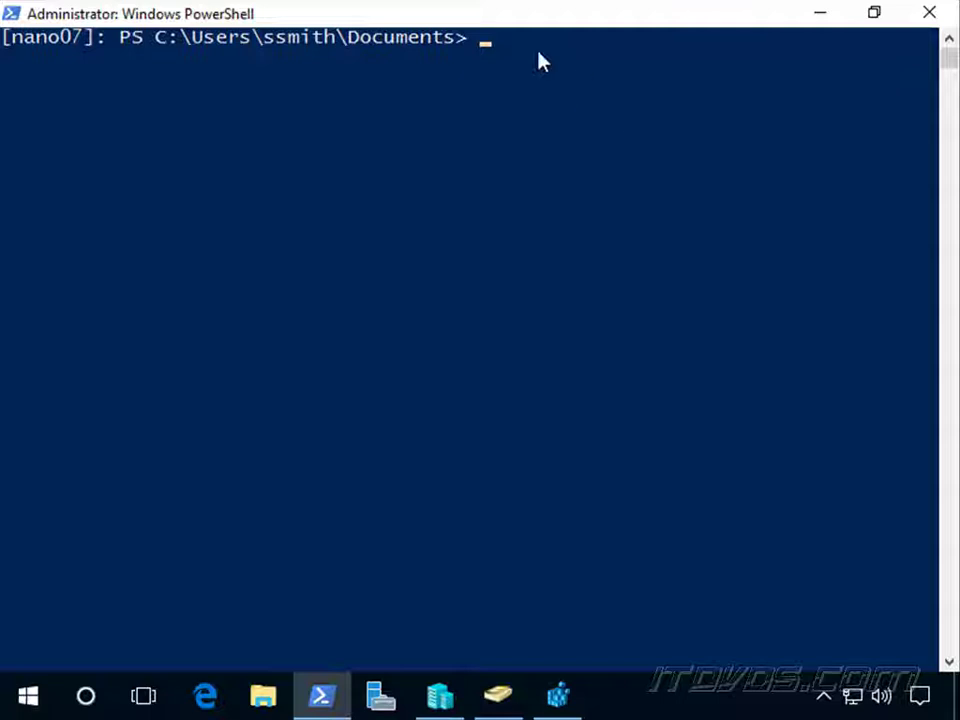
{"action": "type", "text": "c"}
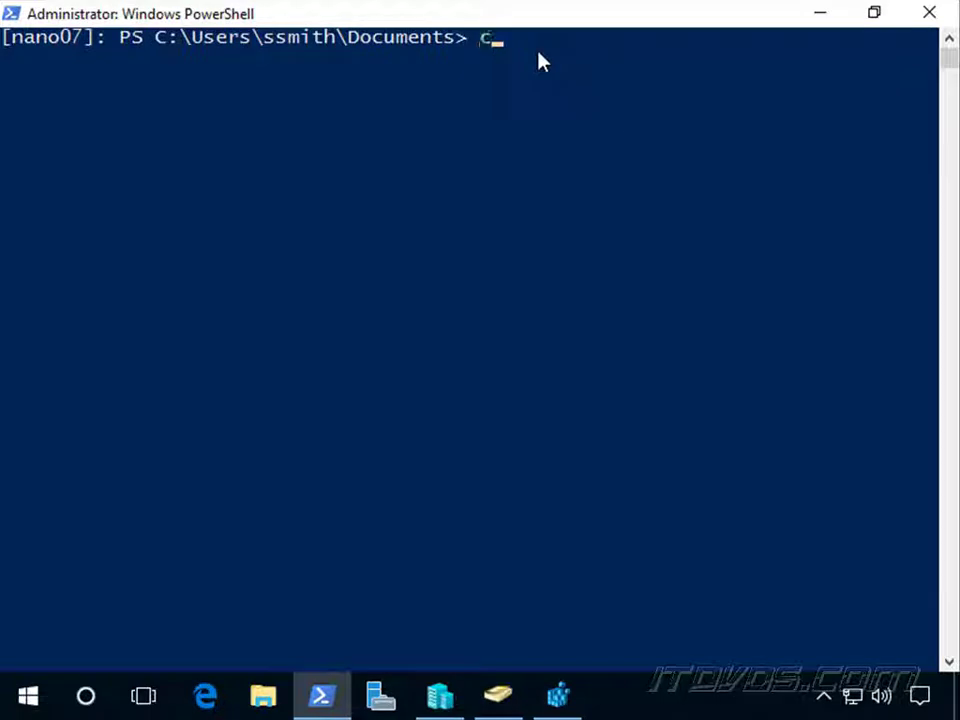
{"action": "key", "text": "BackSpace"}
{"action": "type", "text": "sl "}
{"action": "type", "text": "c:\\"}
{"action": "key", "text": "Return"}
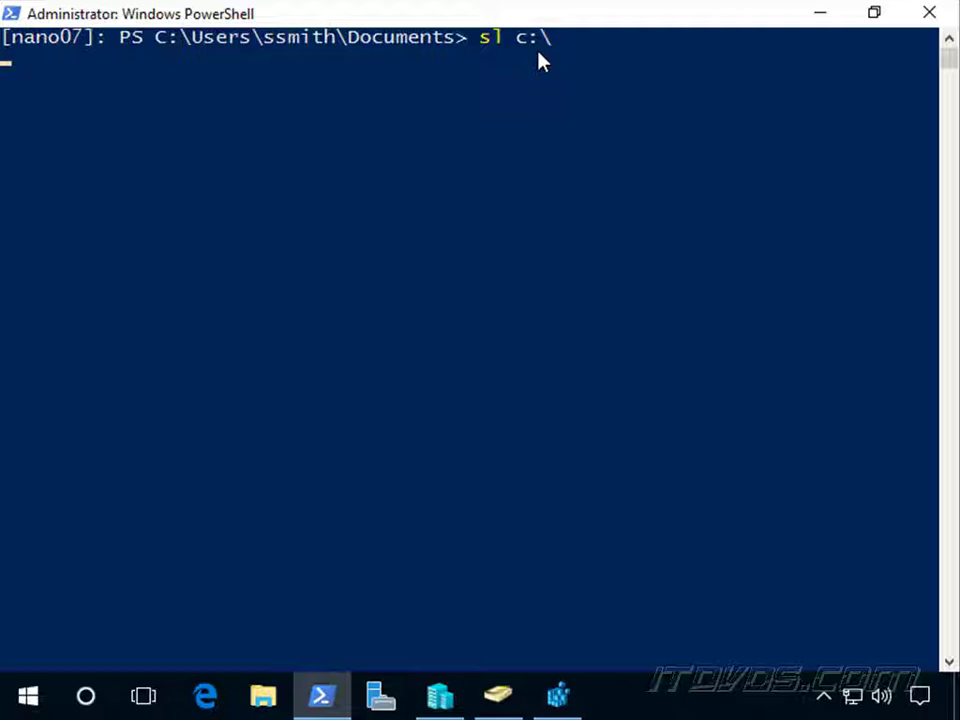
{"action": "type", "text": "get"}
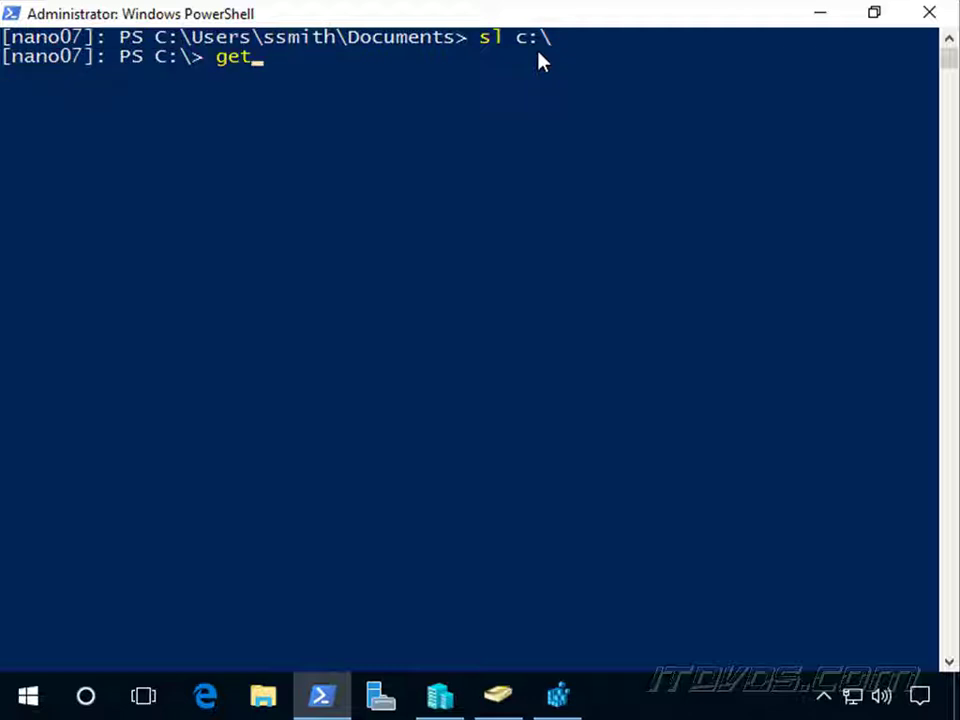
{"action": "type", "text": "-chil"}
{"action": "key", "text": "Tab"}
{"action": "key", "text": "Return"}
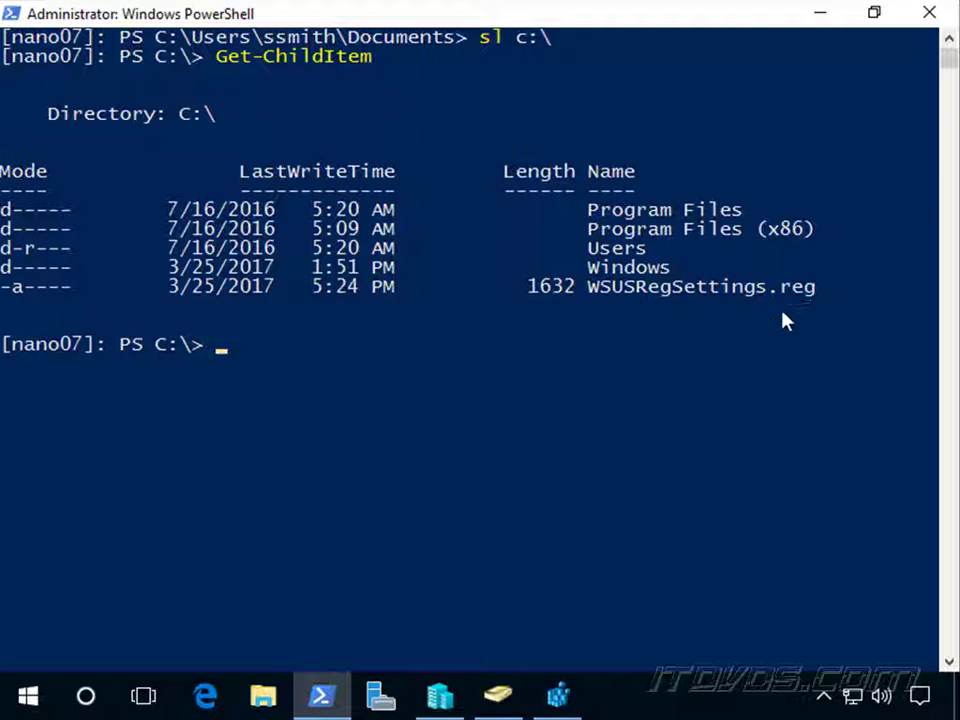
Step: Display the reg command's help with reg /?
{"action": "type", "text": "reg /im"}
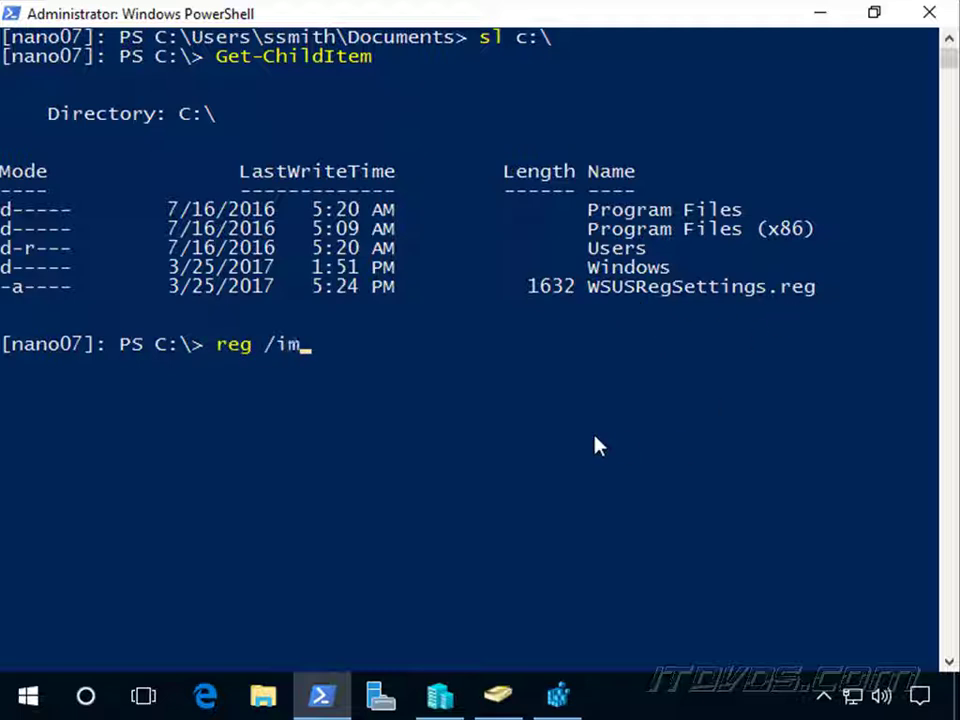
{"action": "type", "text": "port"}
{"action": "key", "text": "BackSpace"}
{"action": "key", "text": "BackSpace"}
{"action": "key", "text": "BackSpace"}
{"action": "key", "text": "BackSpace"}
{"action": "key", "text": "BackSpace"}
{"action": "key", "text": "BackSpace"}
{"action": "type", "text": "?"}
{"action": "key", "text": "Return"}
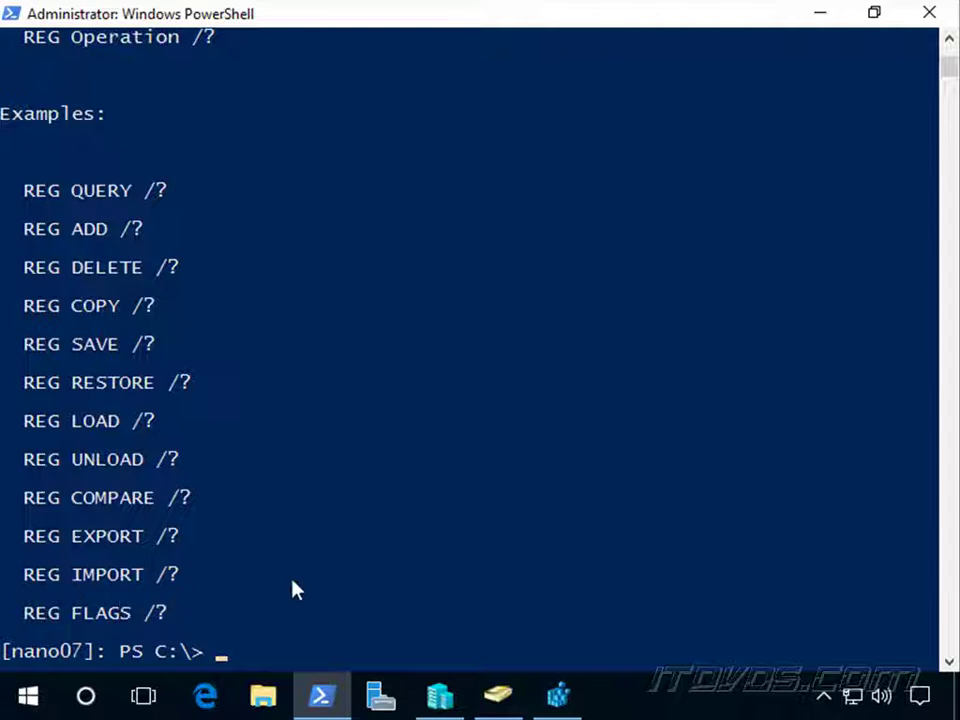
Step: Run reg import C:\WSUSRegSettings.reg in the nano07 session
{"action": "type", "text": "reg import "}
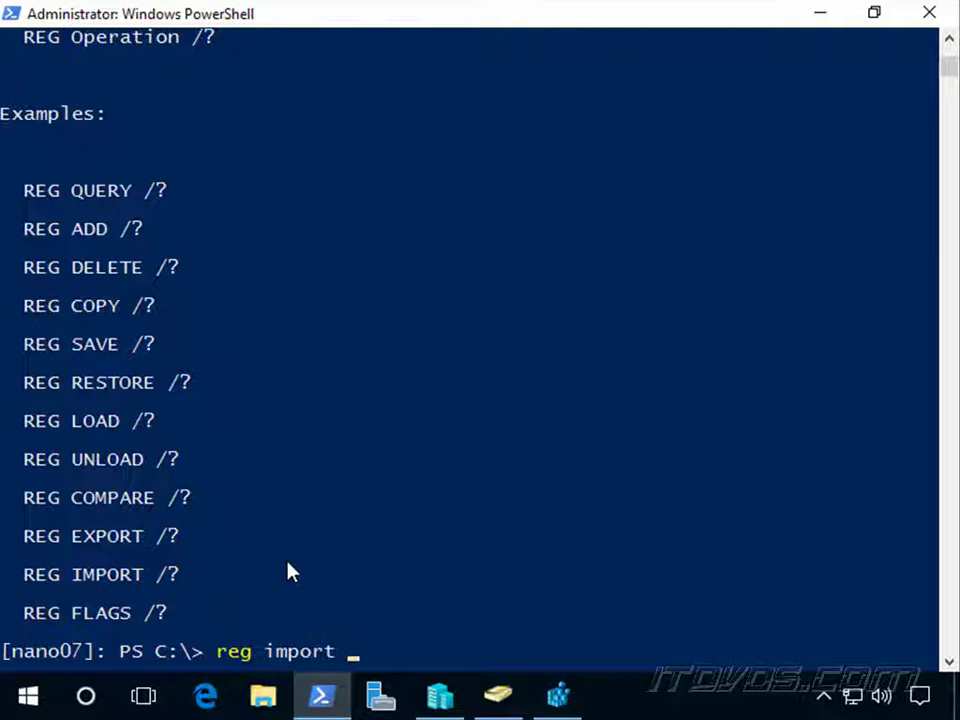
{"action": "type", "text": "c:\\ws"}
{"action": "key", "text": "Tab"}
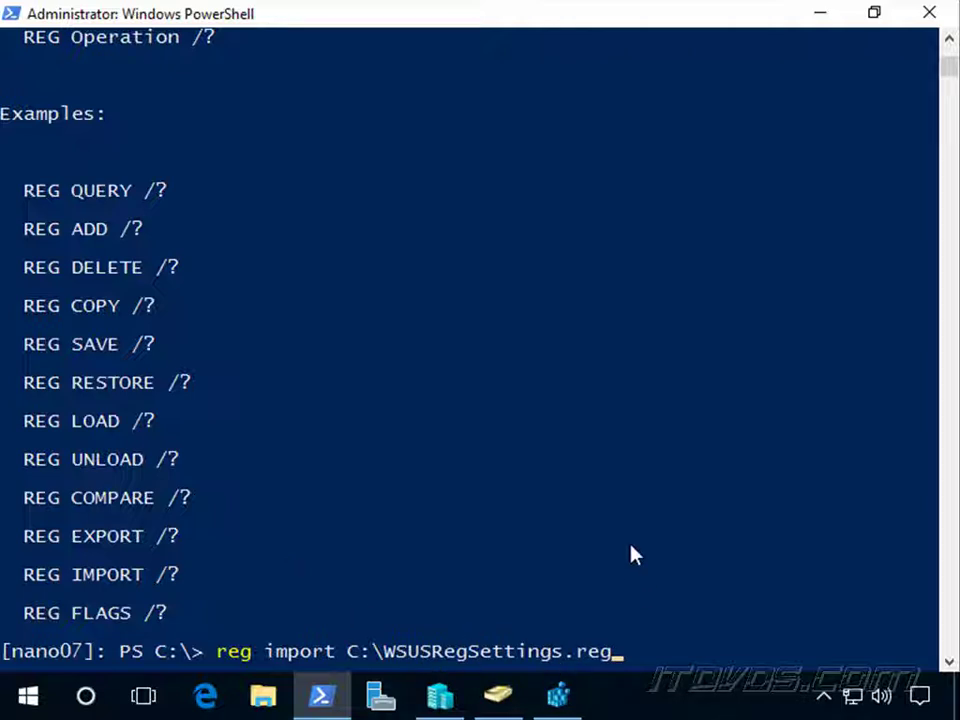
{"action": "key", "text": "Return"}
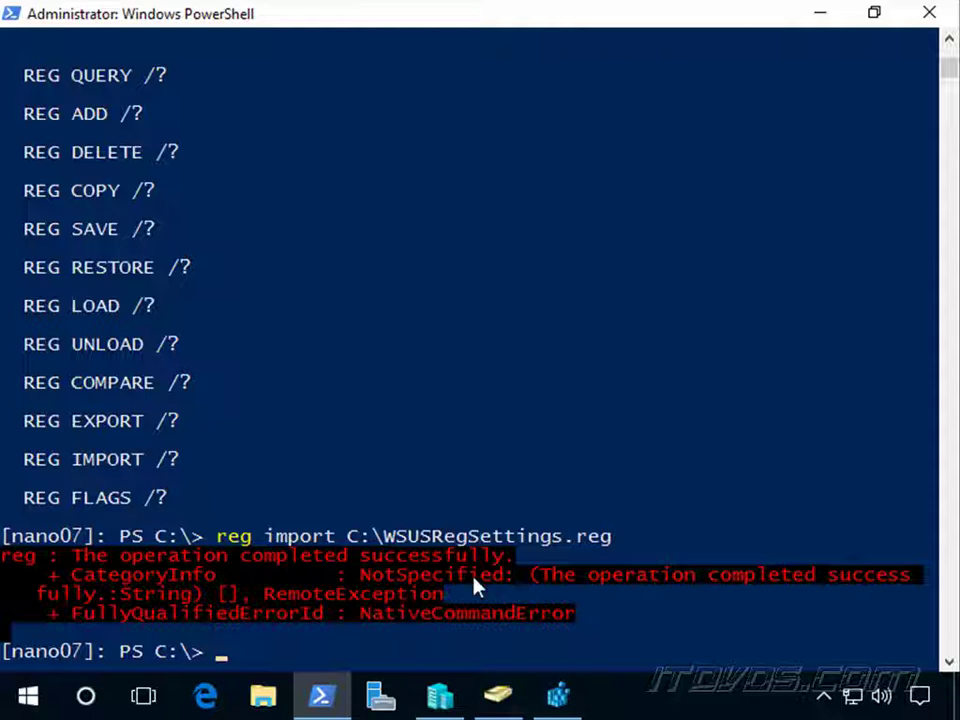
Step: Disconnect Registry Editor from Nano07's registry
{"action": "left_click", "coordinate": [557, 695]}
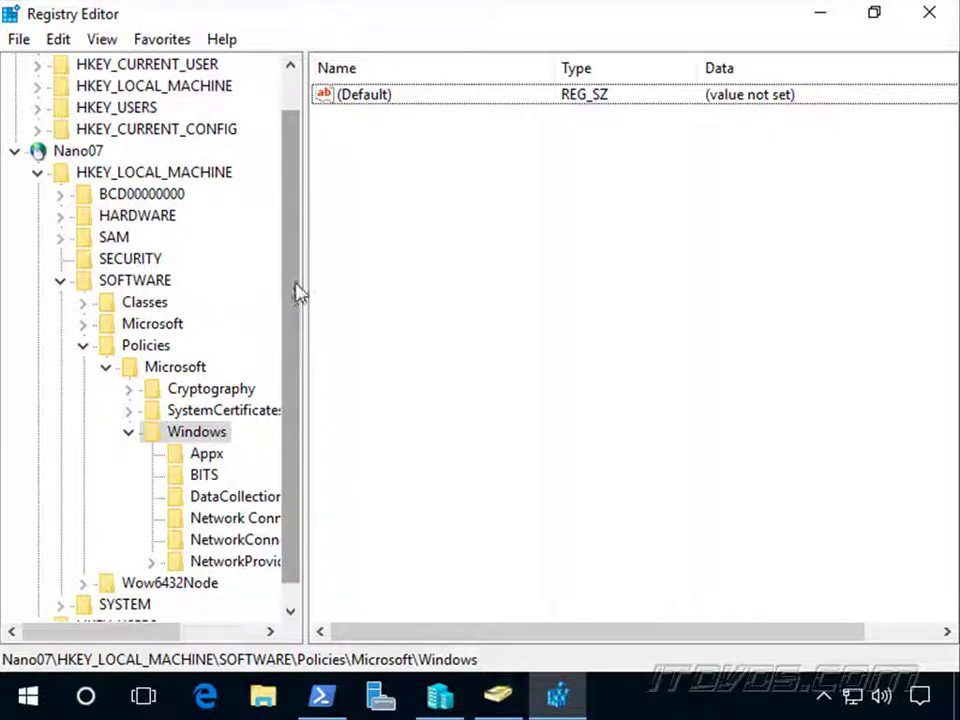
{"action": "left_click", "coordinate": [82, 151]}
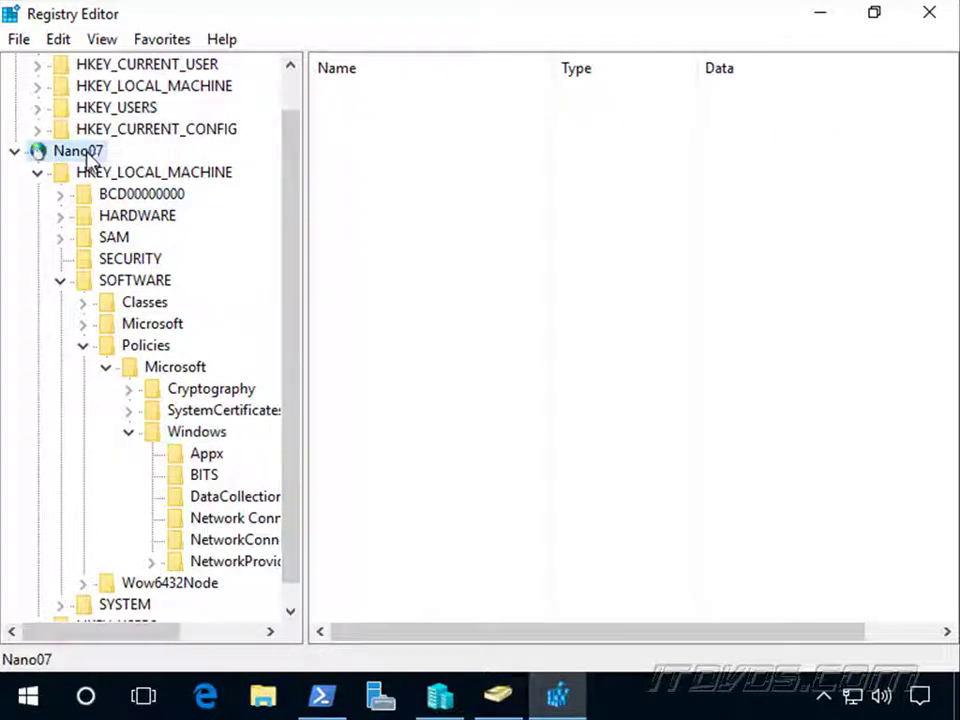
{"action": "right_click", "coordinate": [88, 153]}
{"action": "left_click", "coordinate": [178, 238]}
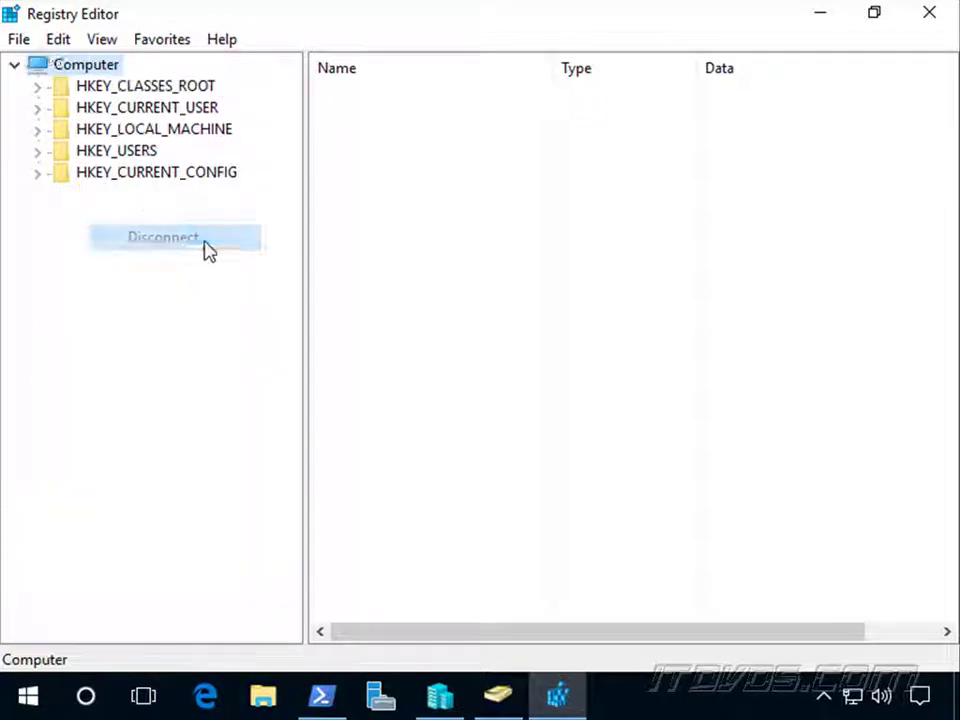
Step: Reconnect to nano07's network registry
{"action": "left_click", "coordinate": [24, 41]}
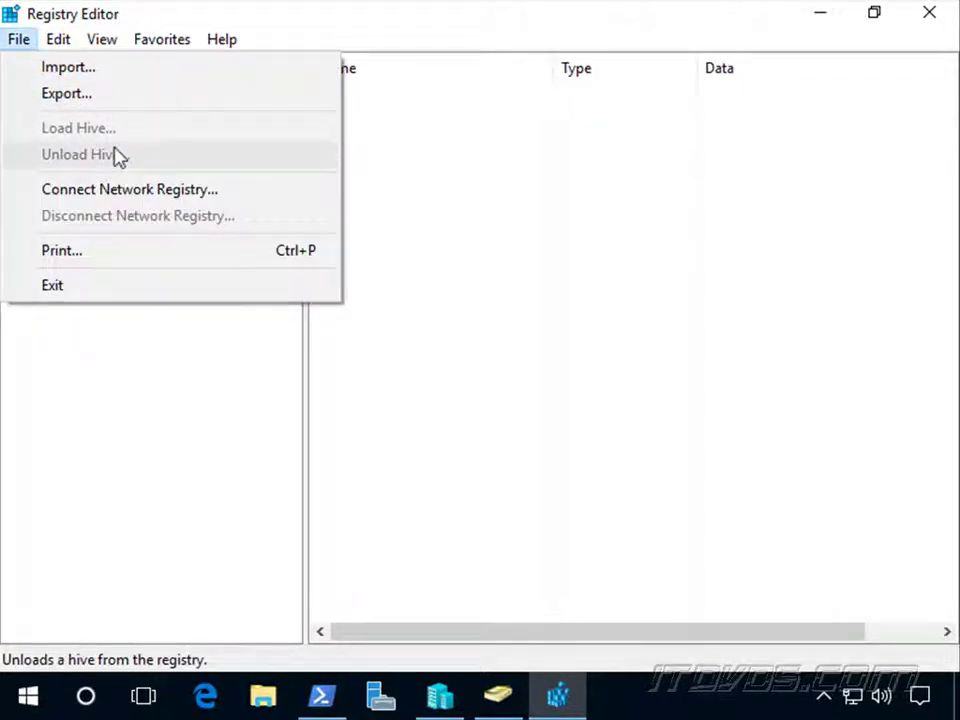
{"action": "left_click", "coordinate": [166, 192]}
{"action": "type", "text": "na"}
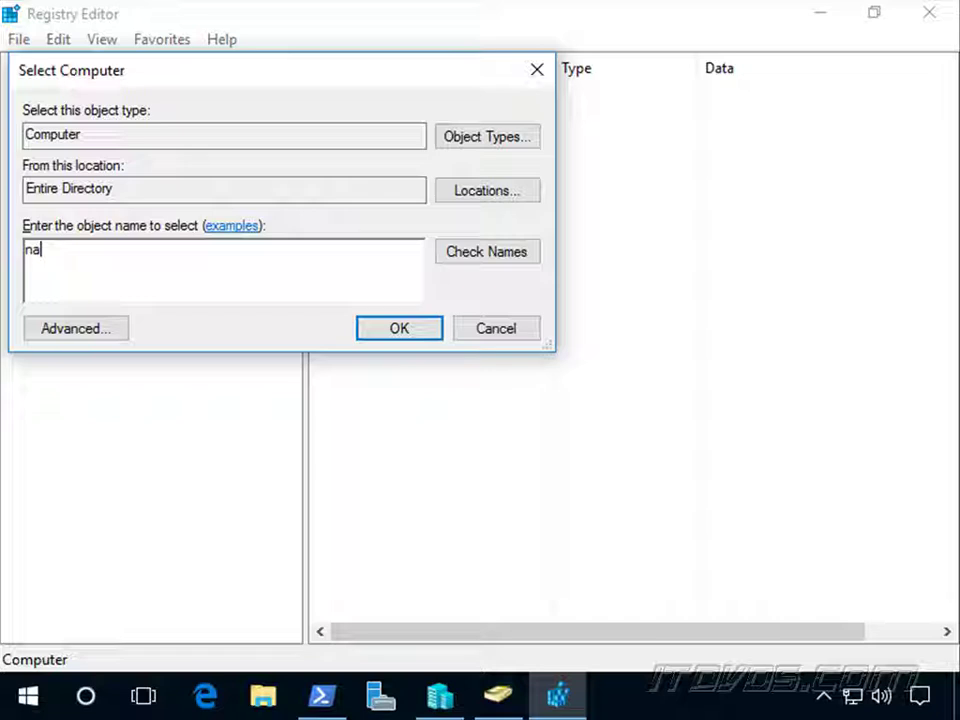
{"action": "type", "text": "no07"}
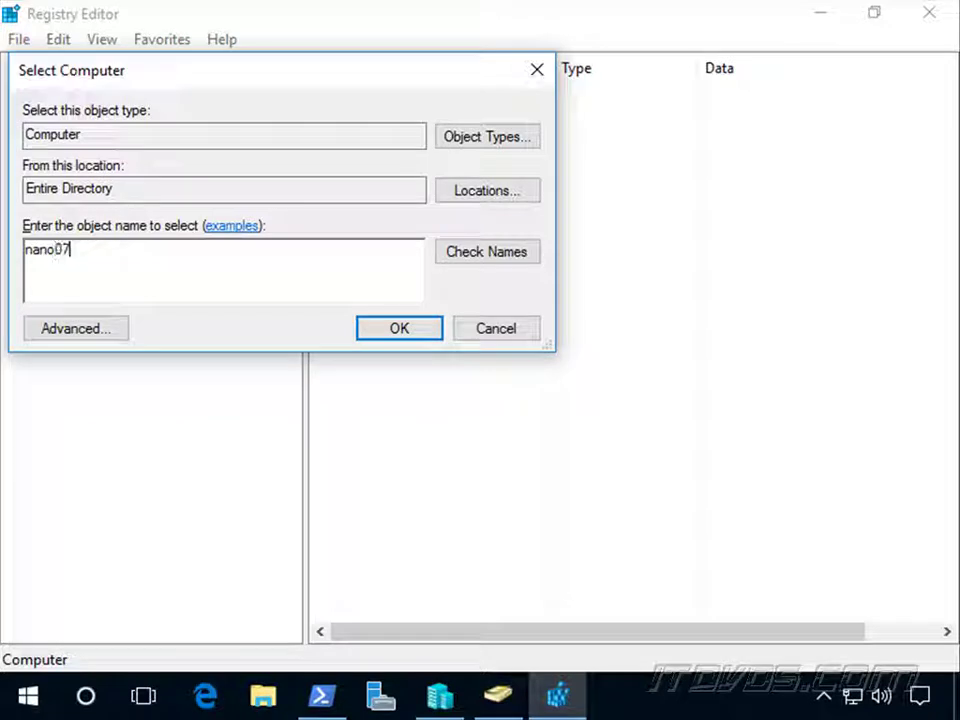
{"action": "key", "text": "Return"}
Step: Browse Nano07's HKLM\SOFTWARE\Policies\Microsoft\Windows to show the WindowsUpdate policy values, including TargetGroup Tier1Servers
{"action": "left_click", "coordinate": [38, 216]}
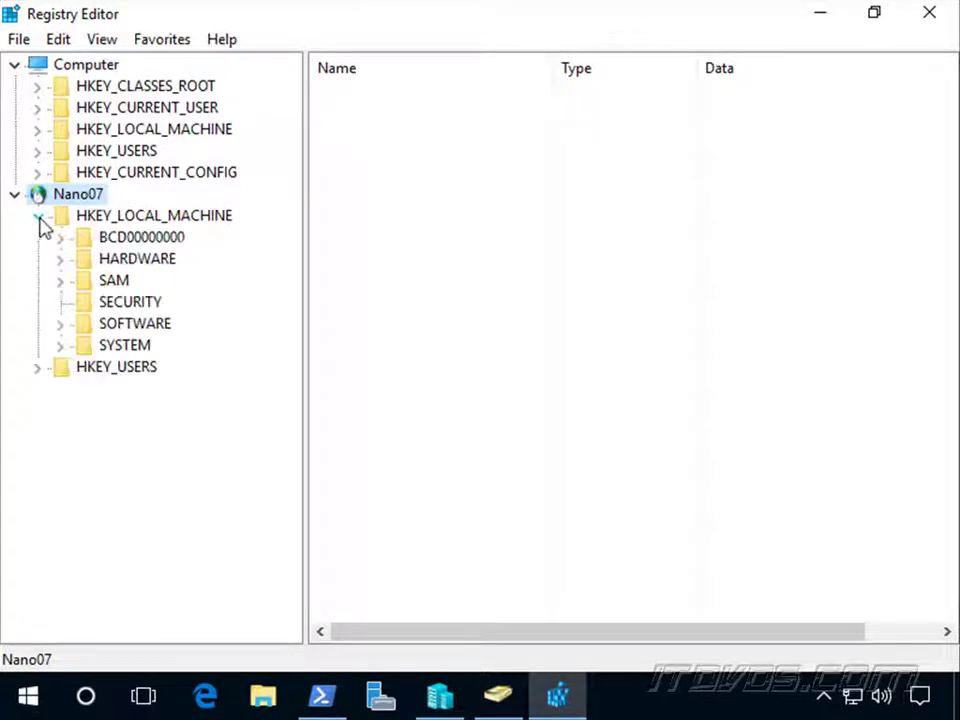
{"action": "left_click", "coordinate": [61, 324]}
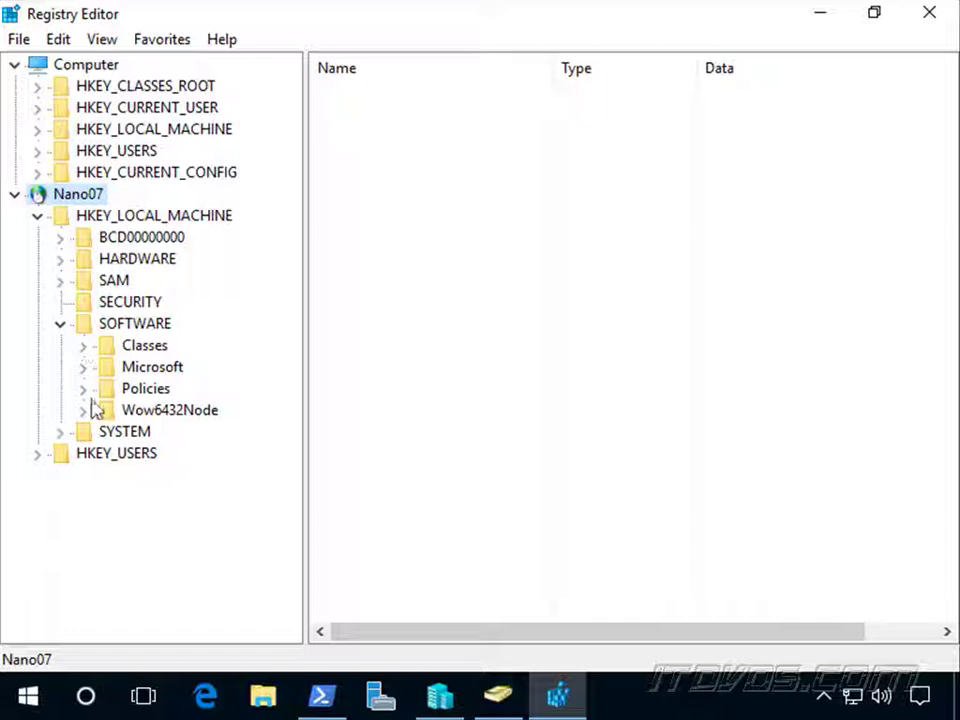
{"action": "left_click", "coordinate": [83, 389]}
{"action": "left_click", "coordinate": [108, 411]}
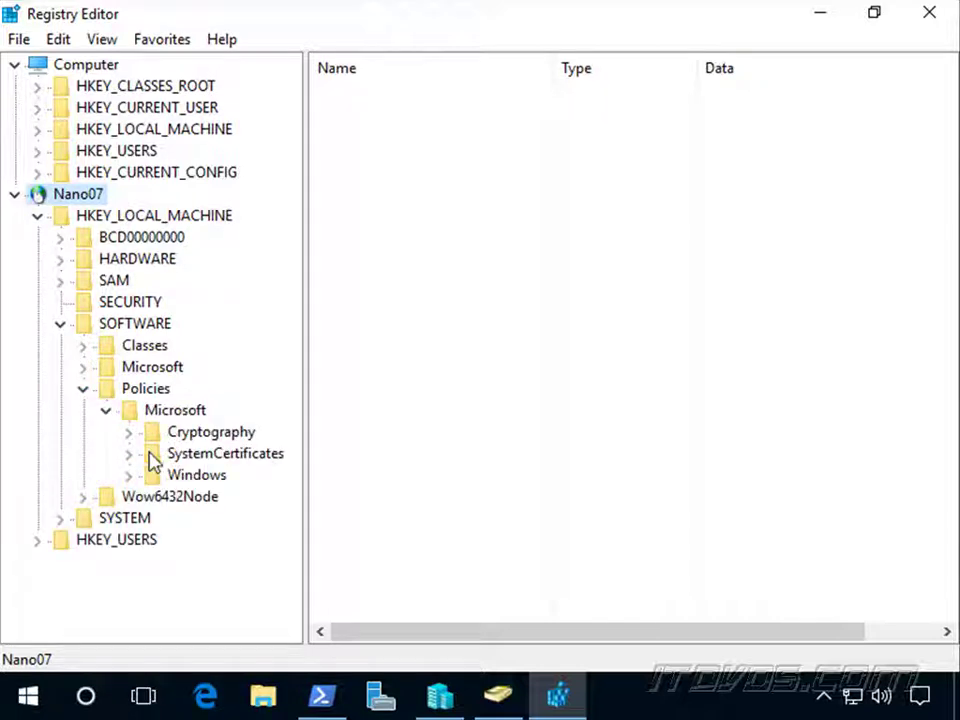
{"action": "left_click", "coordinate": [131, 474]}
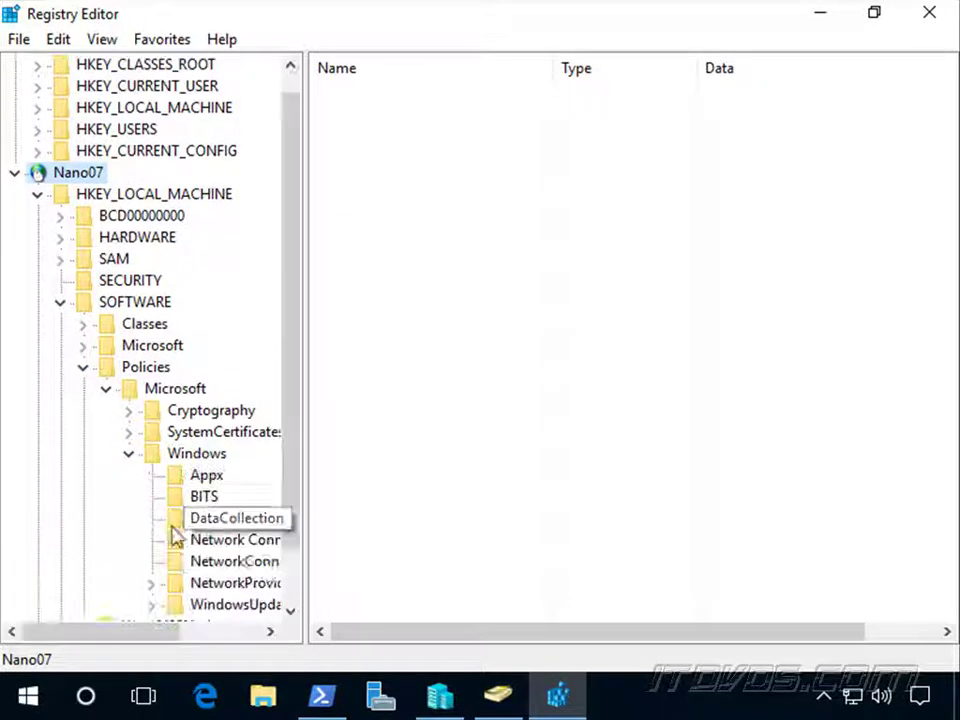
{"action": "left_click", "coordinate": [240, 605]}
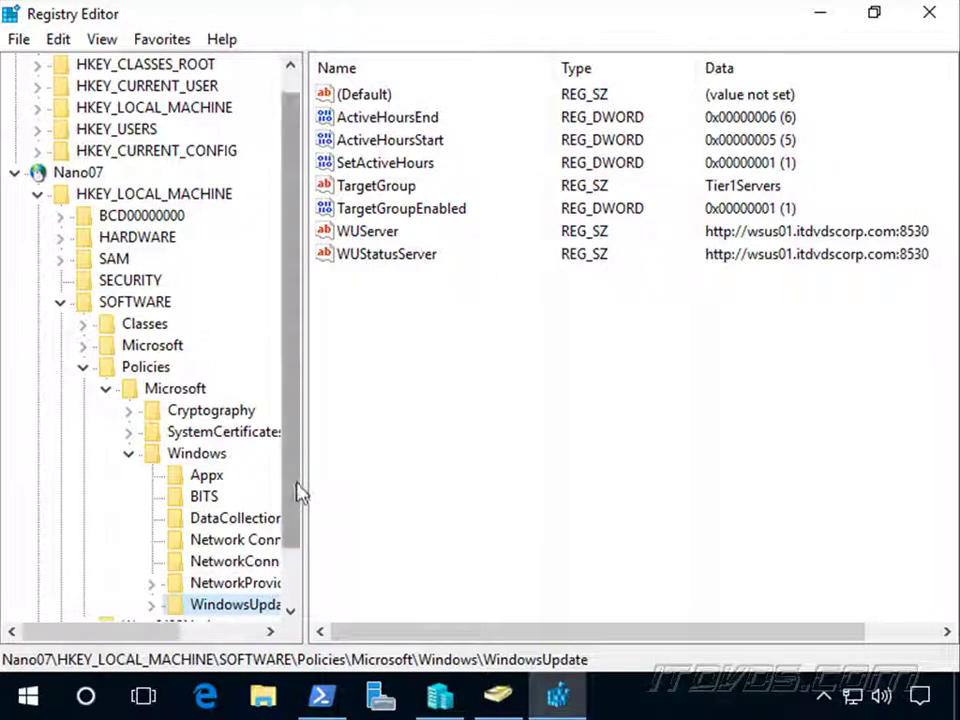
Step: Show the WindowsUpdate\AU subkey settings, confirming AUOptions 4 and UseWUServer 1
{"action": "scroll", "coordinate": [290, 510], "scroll_direction": "down", "scroll_amount": 1}
{"action": "left_click", "coordinate": [152, 541]}
{"action": "left_click", "coordinate": [222, 561]}
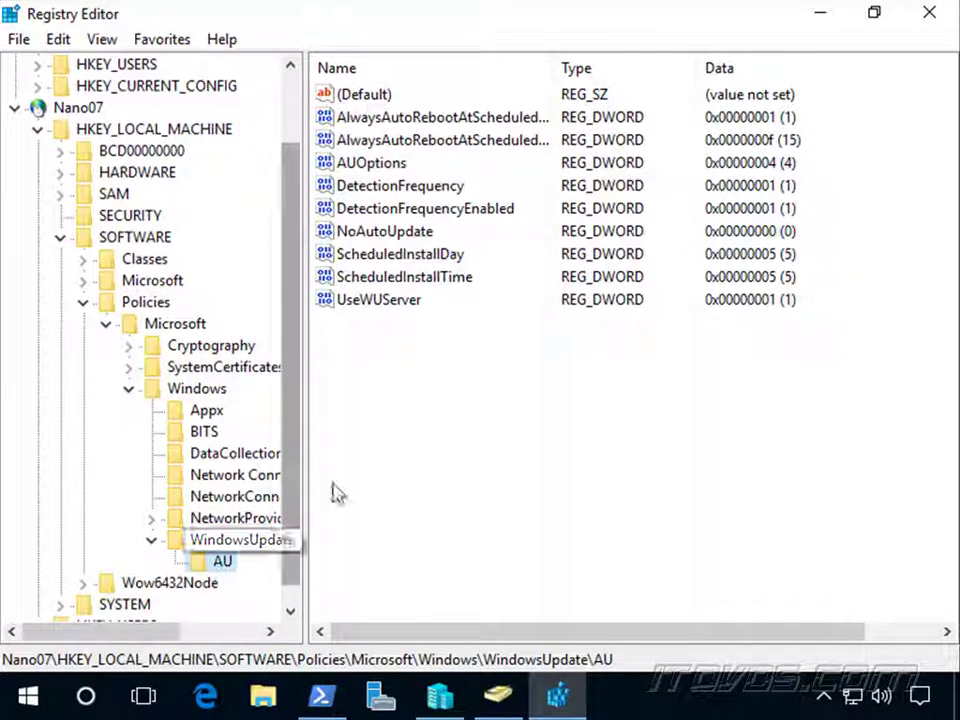